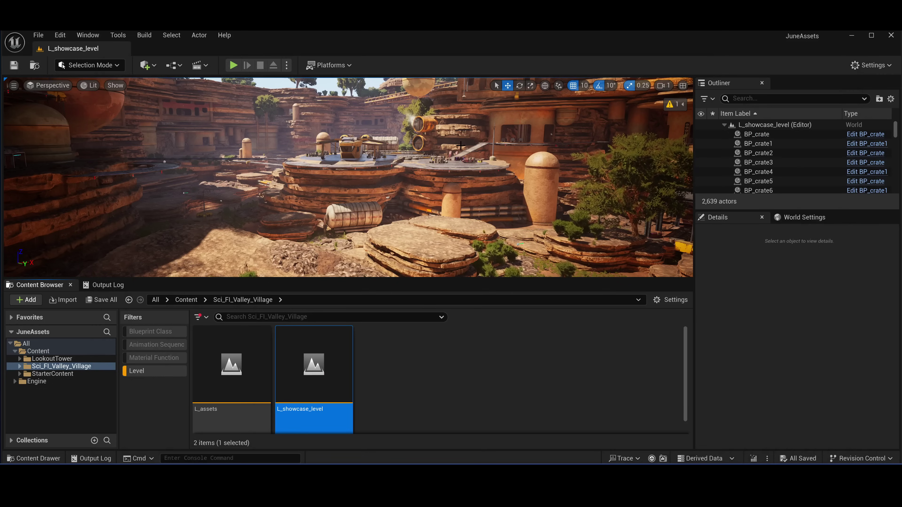
Find the Downgrader plugin with the search term "downgr" and enable it for the JuneAssets project, restarting the editor.
left_click(397, 367)
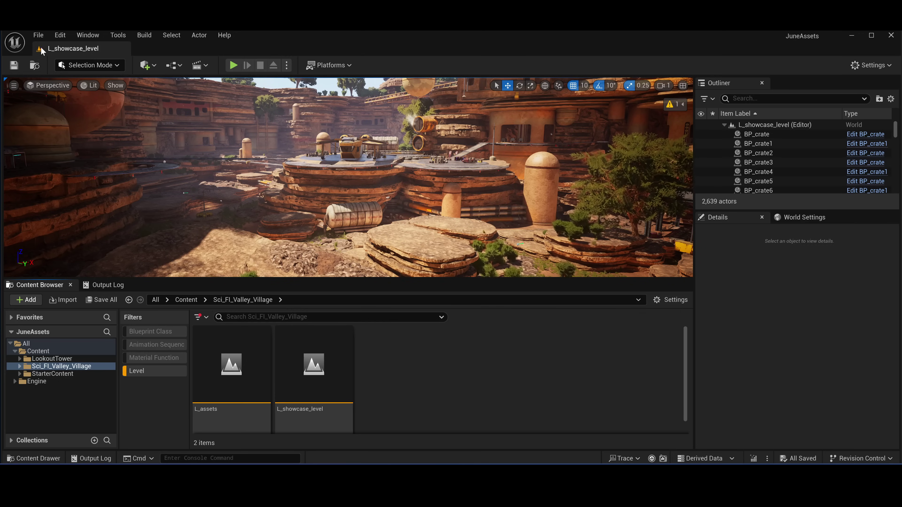
left_click(58, 34)
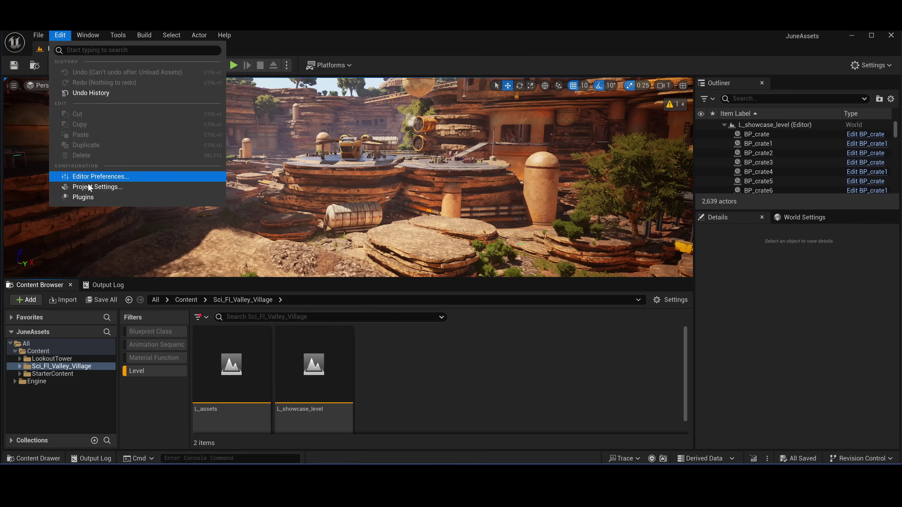
left_click(82, 197)
type("downgr")
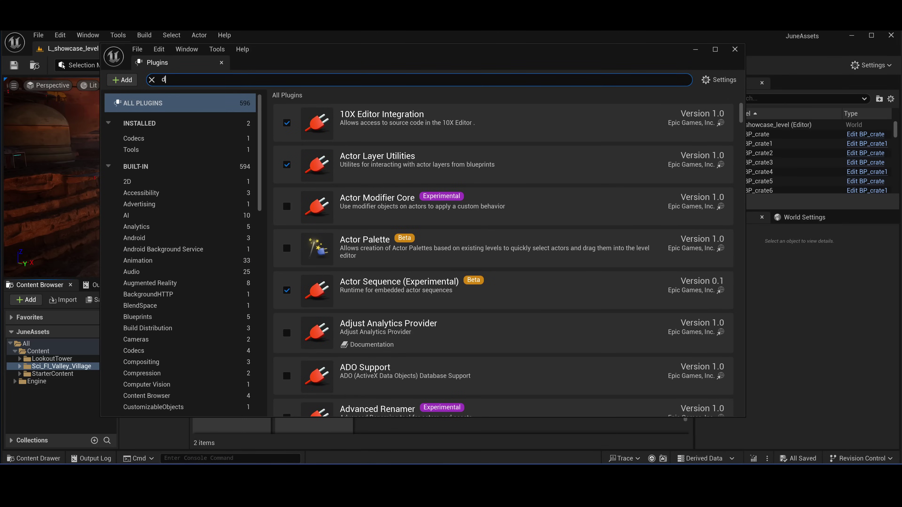
left_click(287, 123)
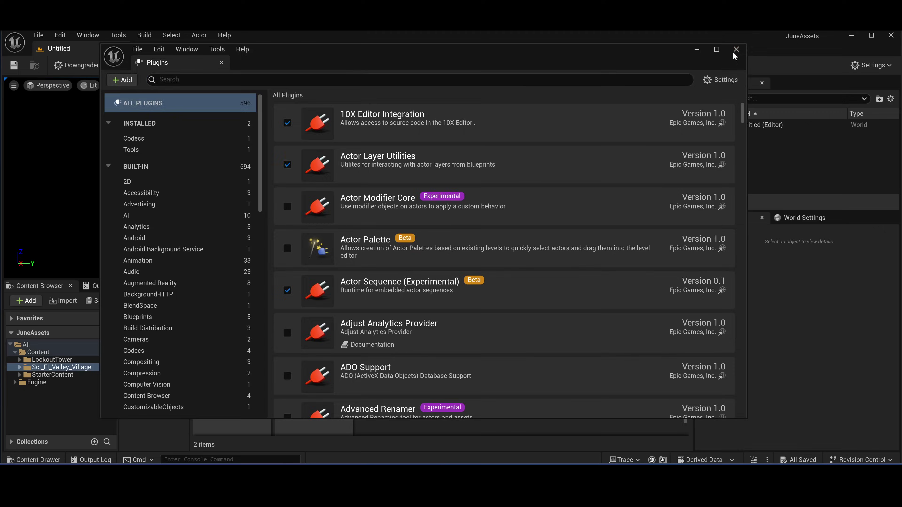
left_click(735, 49)
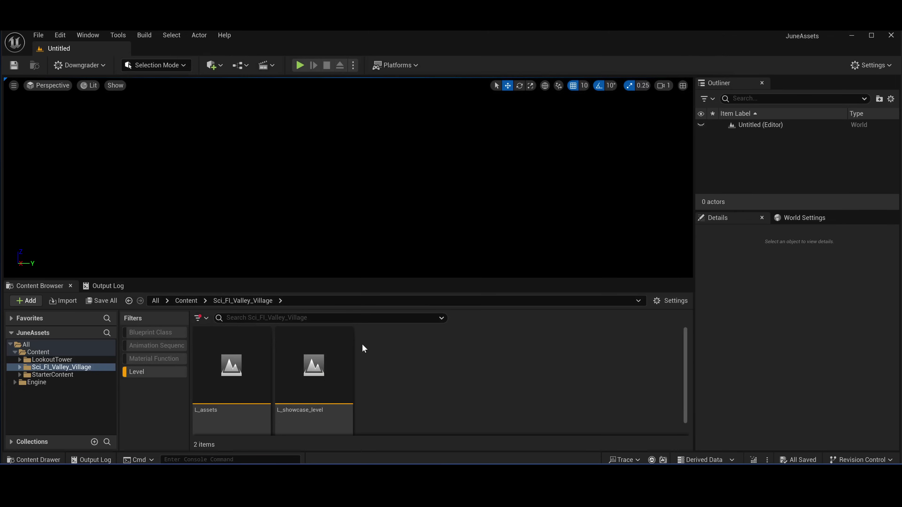
Turn off the Level filter and select the Sci_FI_Valley_Village folder in the project's Content folder.
left_click(156, 370)
left_click(53, 354)
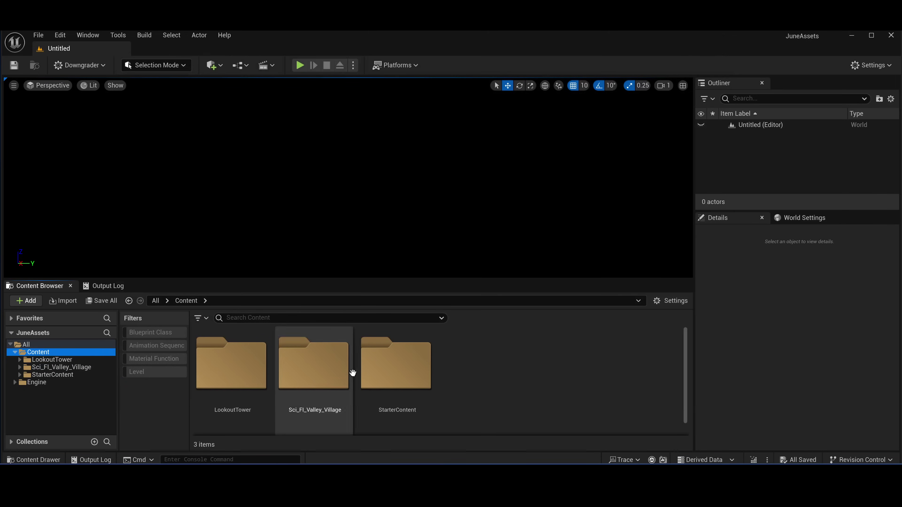
left_click(327, 370)
Run DowngradeSelectedAssets on the Sci_FI_Valley_Village folder with target version 4.27.2, leaving External Actors off.
left_click(85, 66)
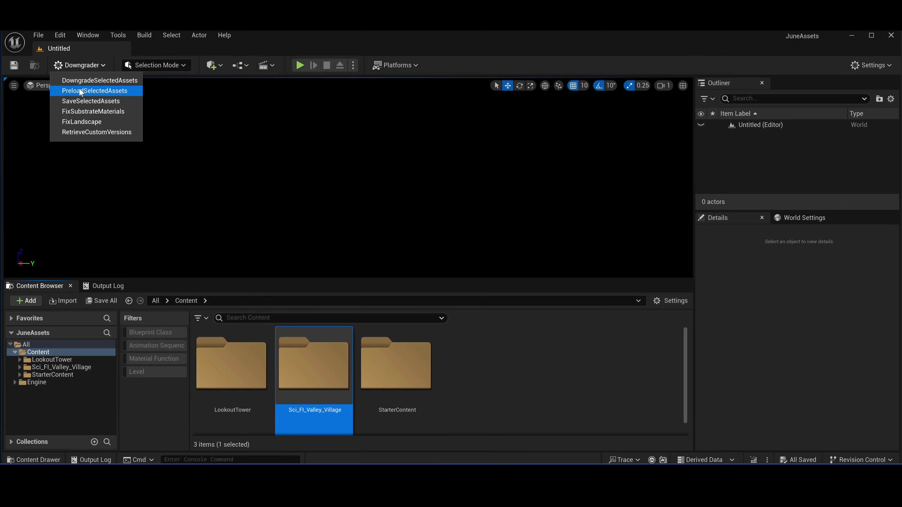
left_click(82, 81)
left_click(484, 214)
left_click(462, 224)
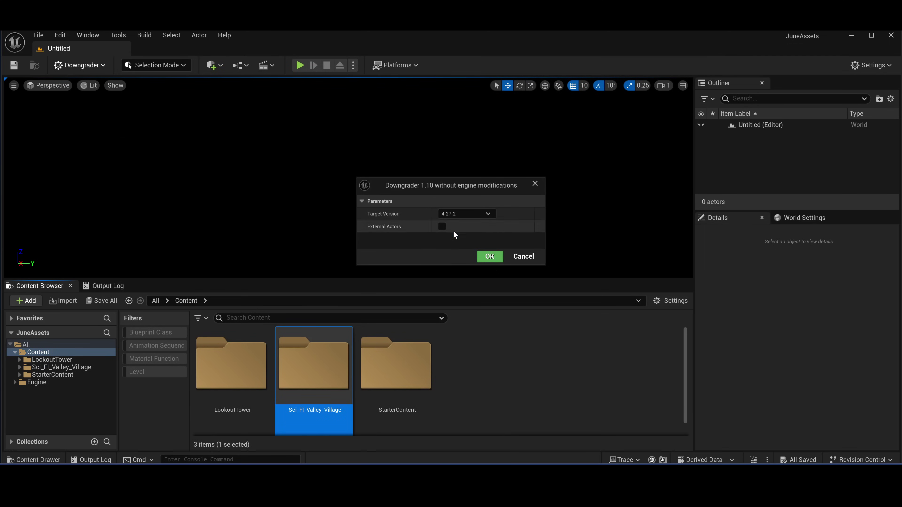
left_click(494, 256)
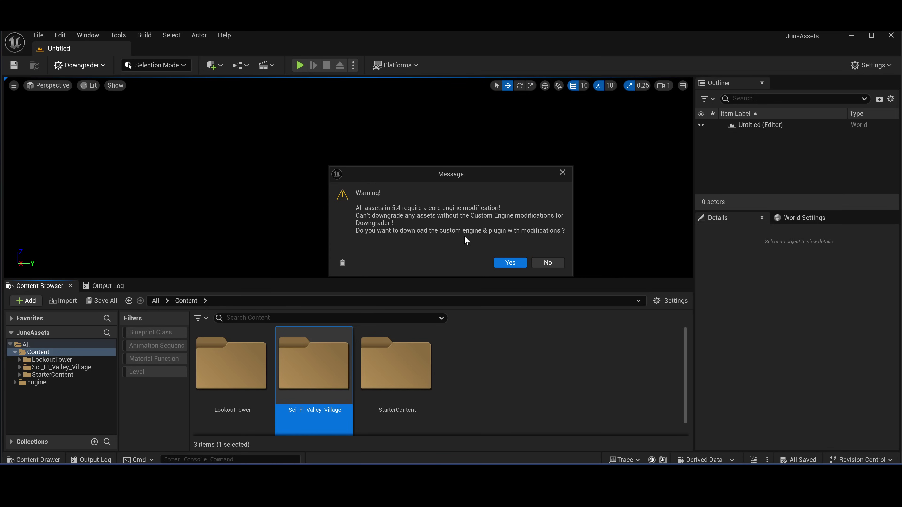
Accept the custom engine download and check UE_5.4.2_Downgrader.zip and Downgrader_1.10_for_5.4.2.zip in the Google Drive folder.
left_click(508, 262)
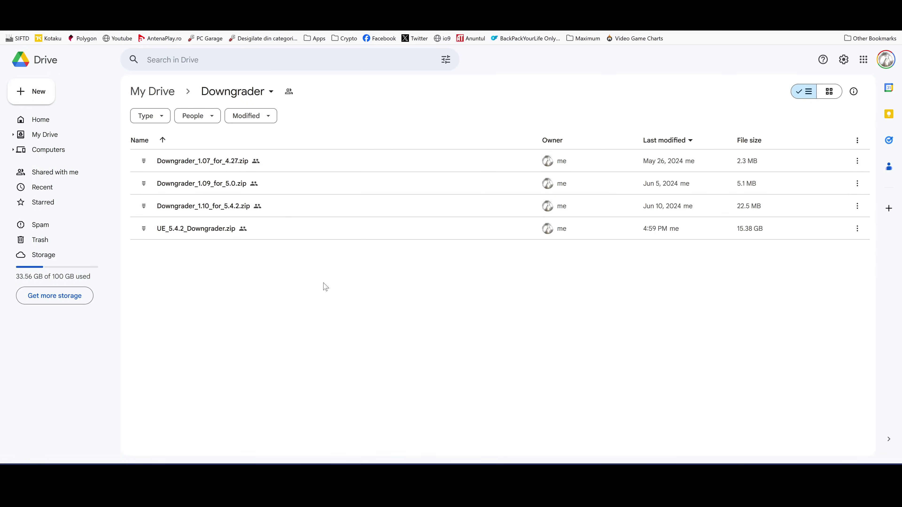
left_click(209, 230)
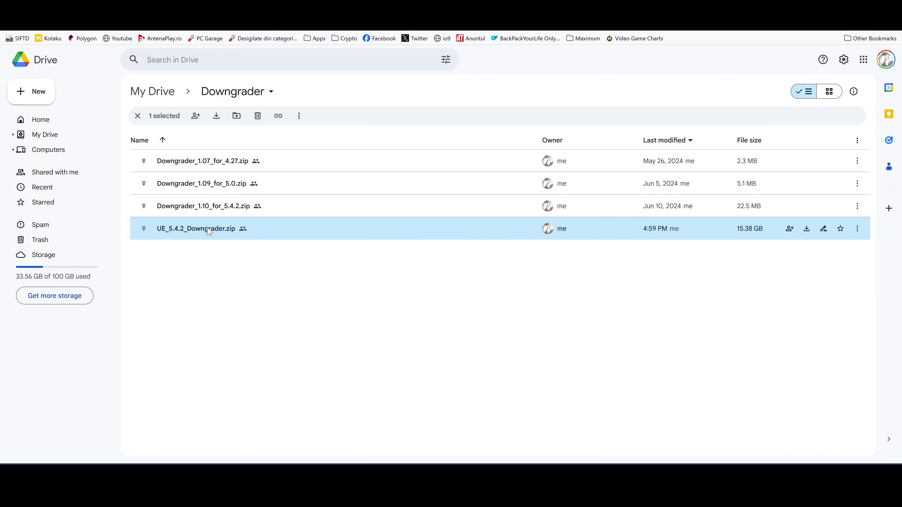
mouse_move(751, 234)
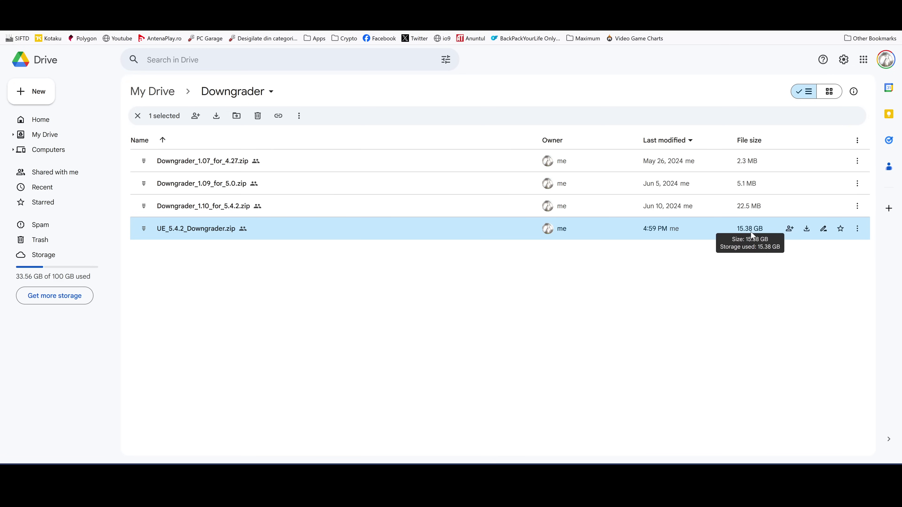
left_click(220, 209)
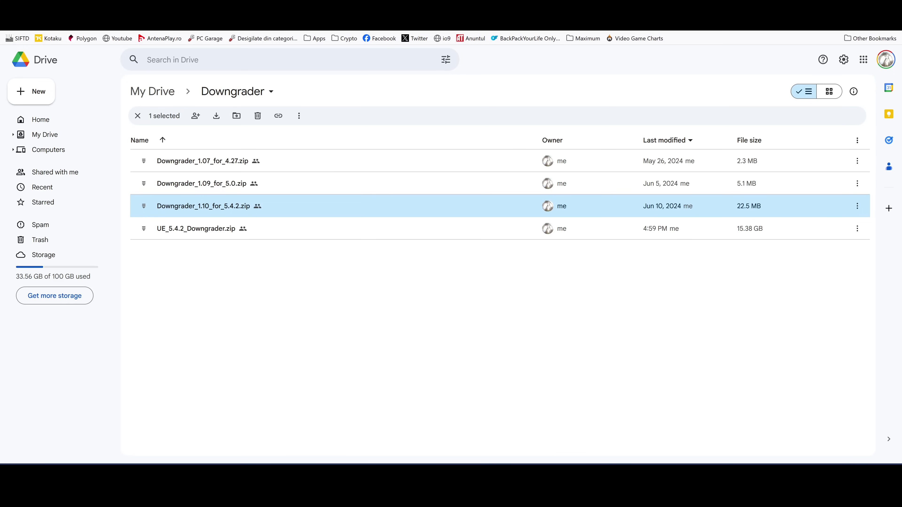
left_click(851, 7)
Switch to File Explorer and open the UE_5.4_Downgrader folder on drive C: to check its contents and path.
mouse_move(304, 472)
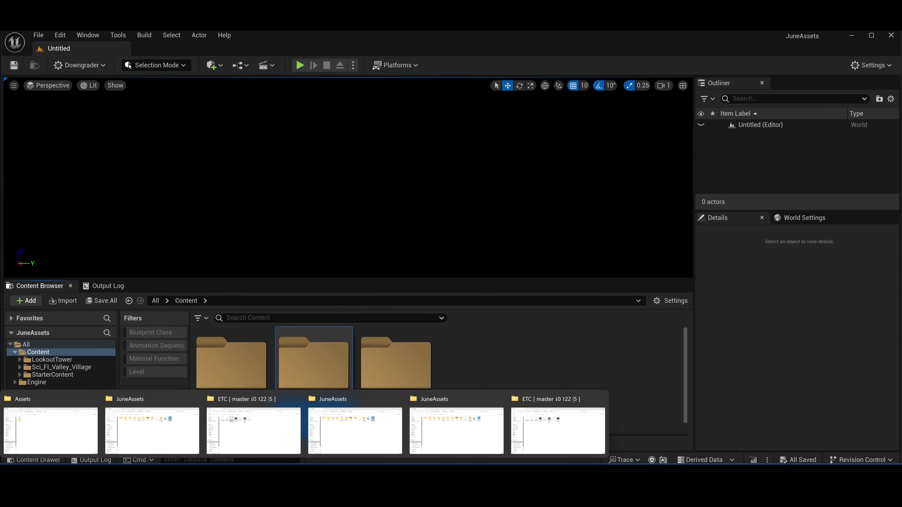
left_click(367, 431)
left_click(311, 114)
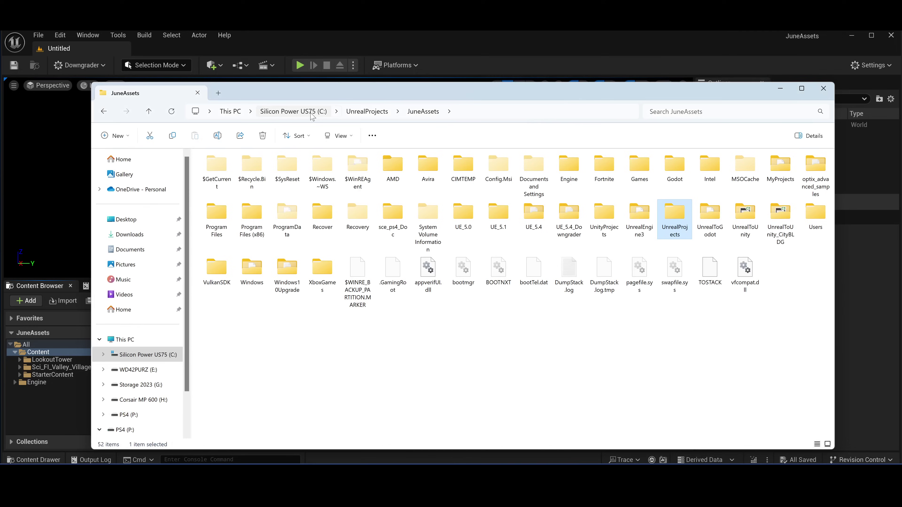
left_click(574, 217)
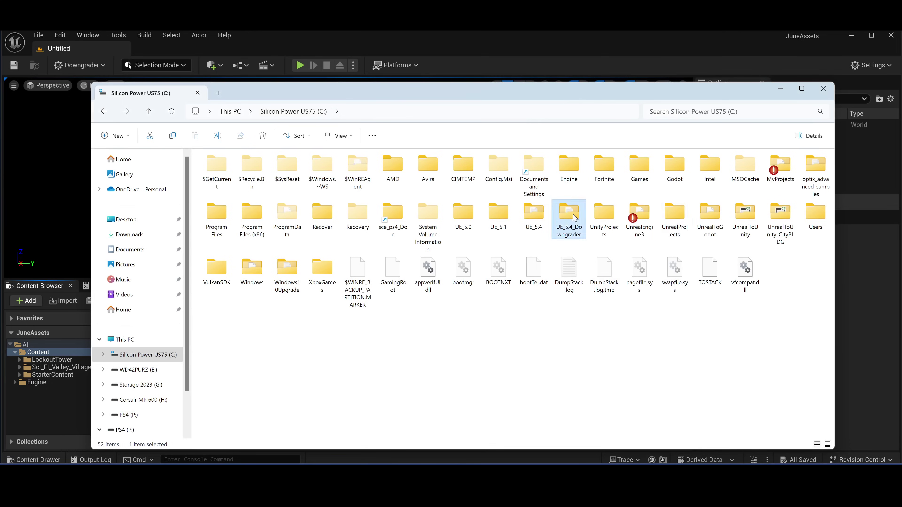
double_click(574, 217)
left_click(232, 106)
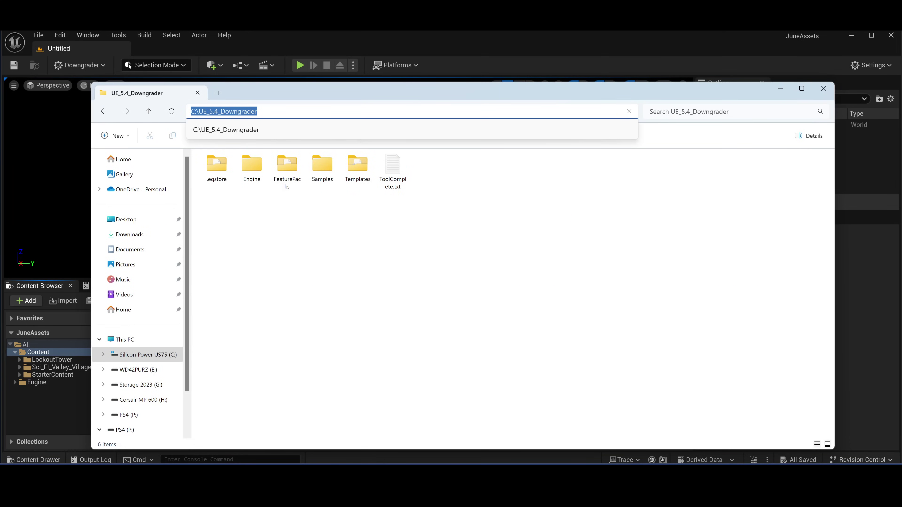
left_click(402, 237)
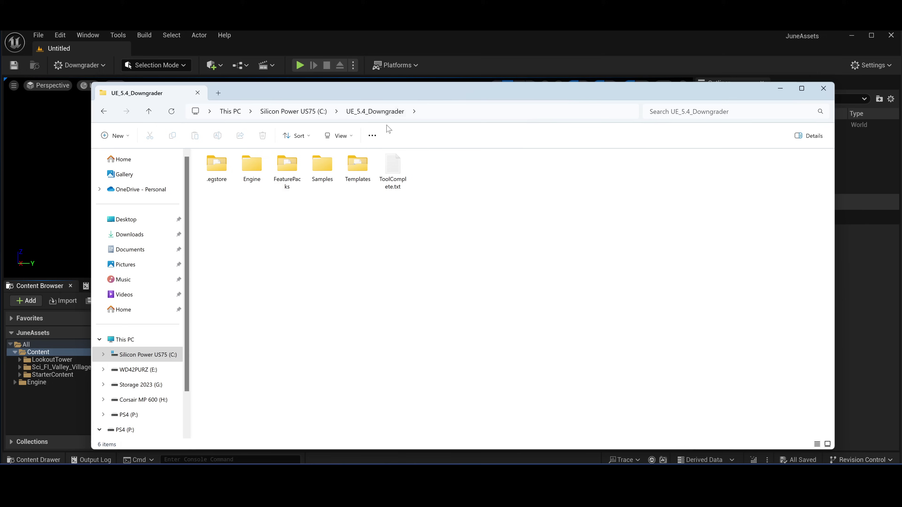
Return to the JuneAssets project folder inside UnrealProjects on drive C:.
left_click(293, 111)
double_click(674, 217)
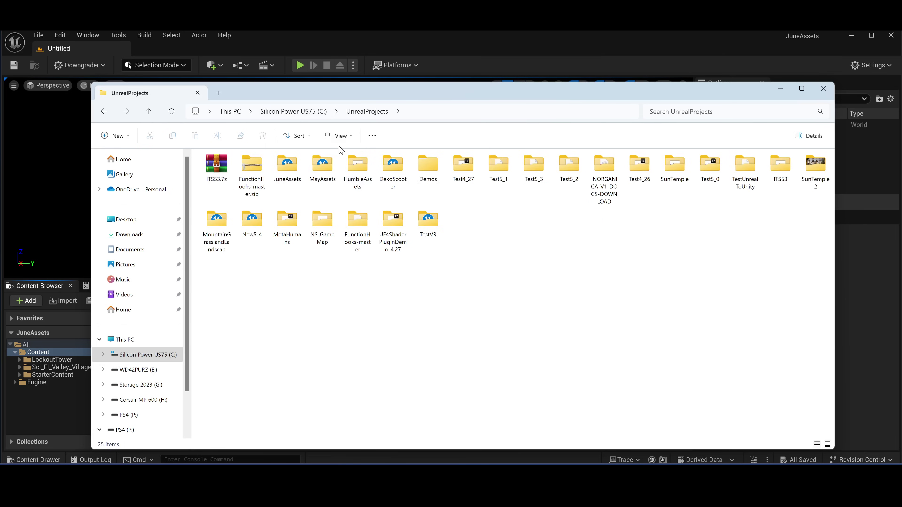
double_click(285, 168)
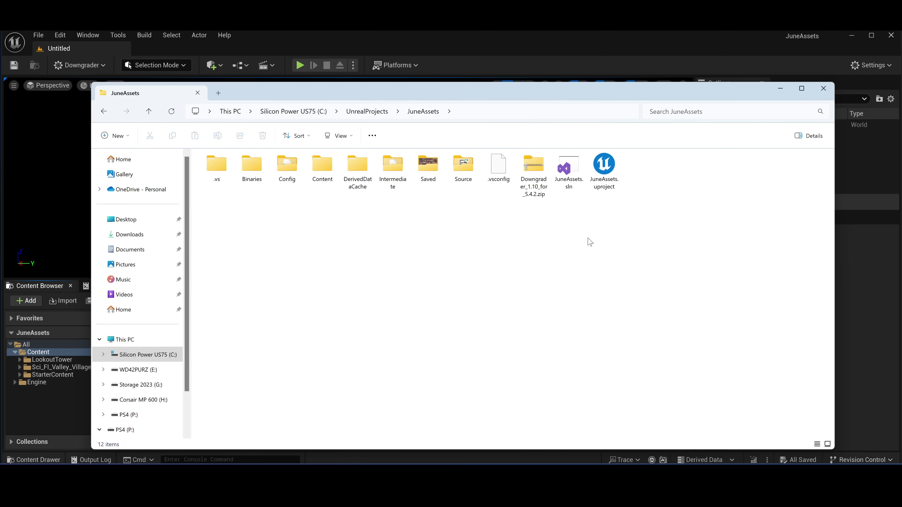
Switch JuneAssets.uproject to the Unreal Engine installation in C:\UE_5.4_Downgrader and show the project-generation log in an enlarged window.
right_click(601, 176)
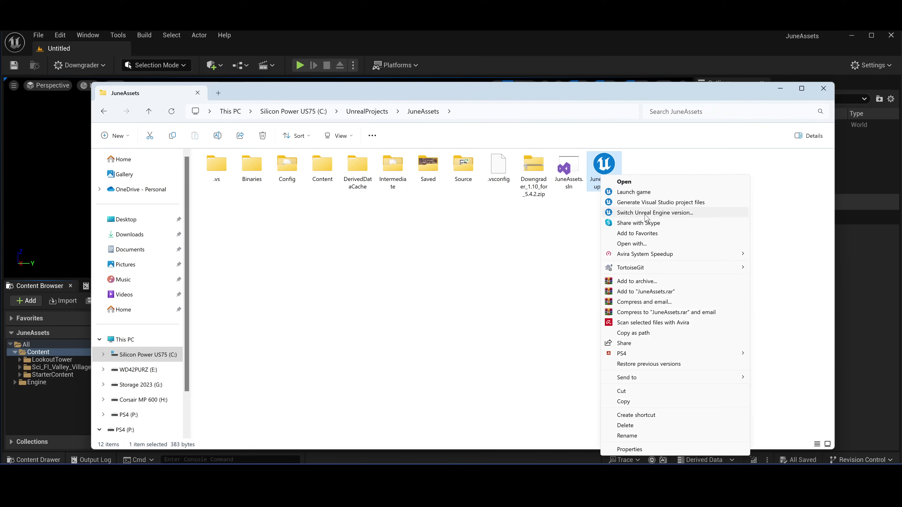
left_click(645, 213)
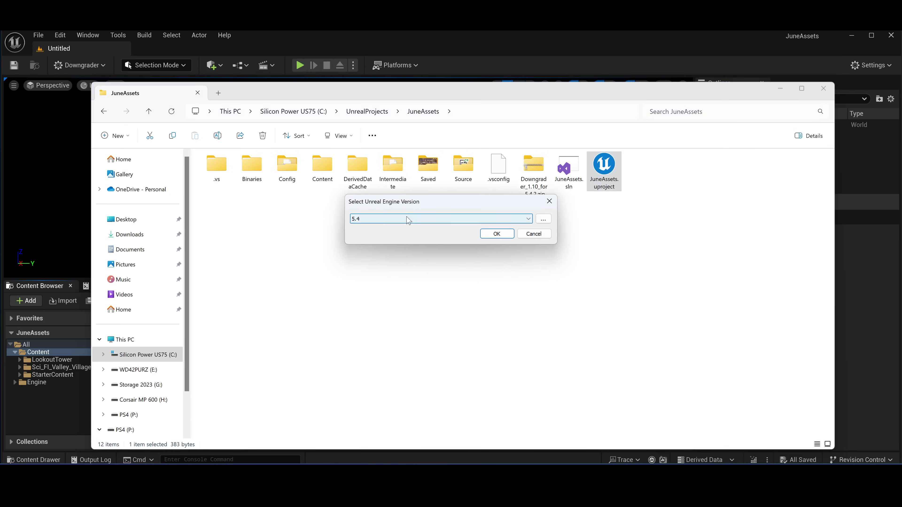
left_click(492, 221)
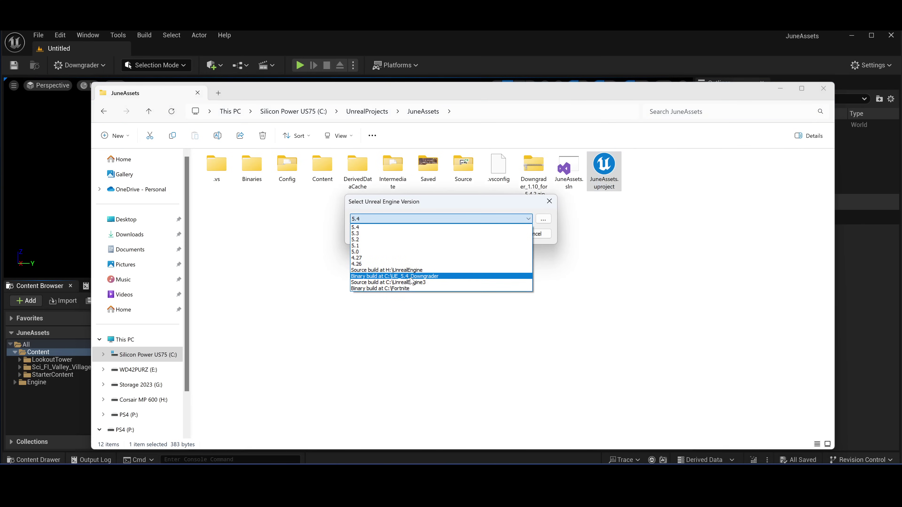
left_click(509, 211)
left_click(543, 219)
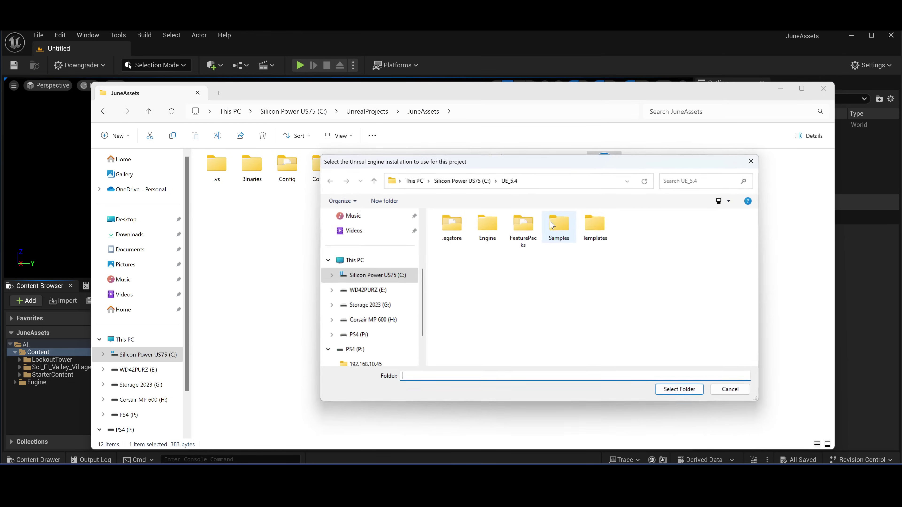
left_click(484, 177)
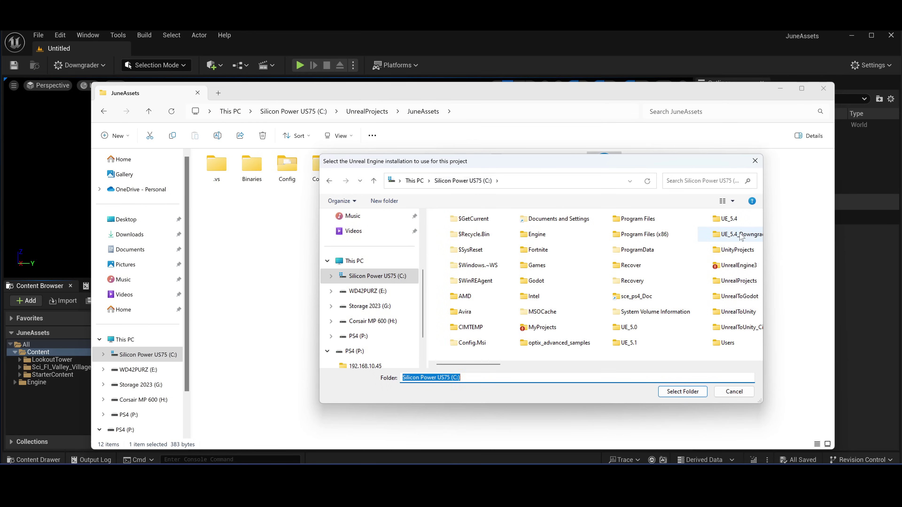
scroll(726, 233, "down", 1)
left_click(726, 233)
double_click(576, 234)
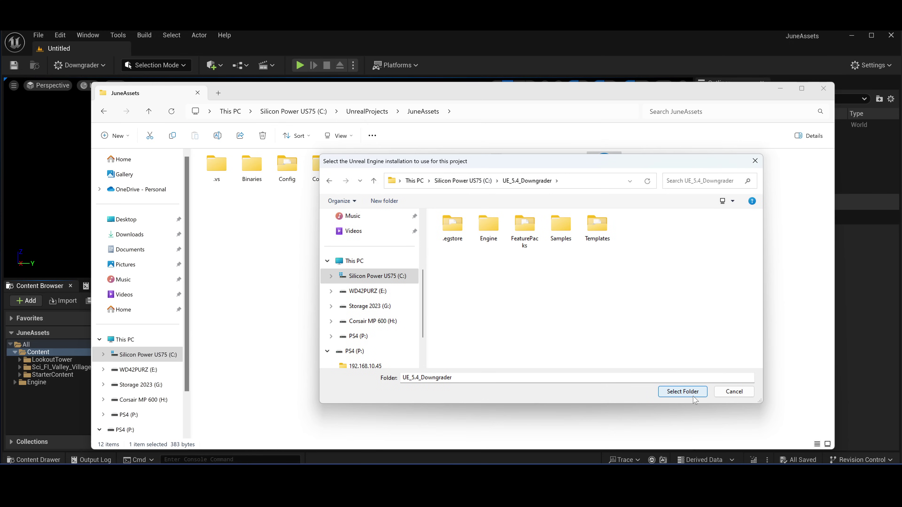
left_click(682, 391)
left_click(540, 232)
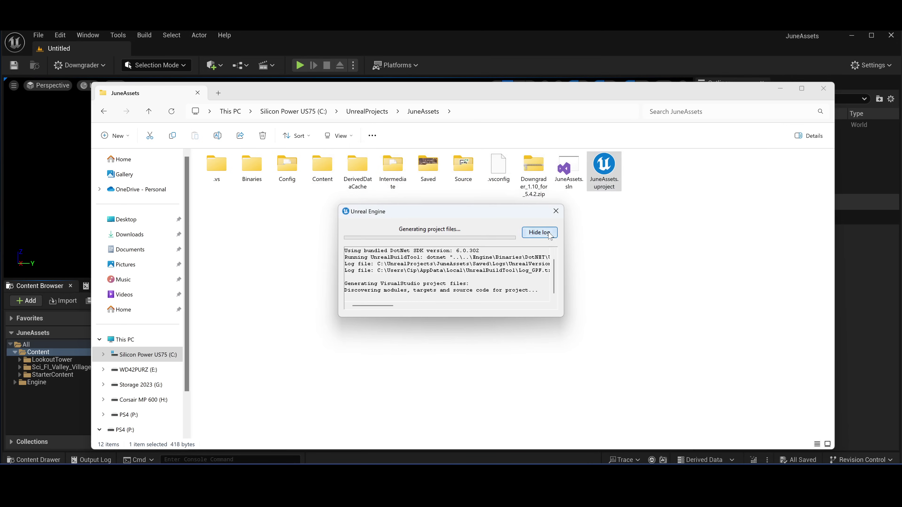
left_click_drag(563, 319, 718, 396)
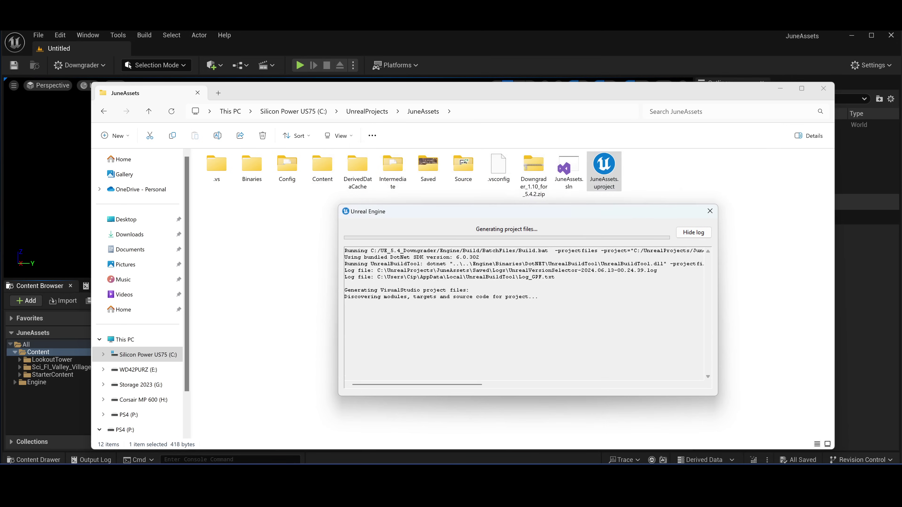
Compare the plugin archive with its Google Drive listing and extract Downgrader_1.10_for_5.4.2.zip into its own folder in JuneAssets.
left_click(533, 173)
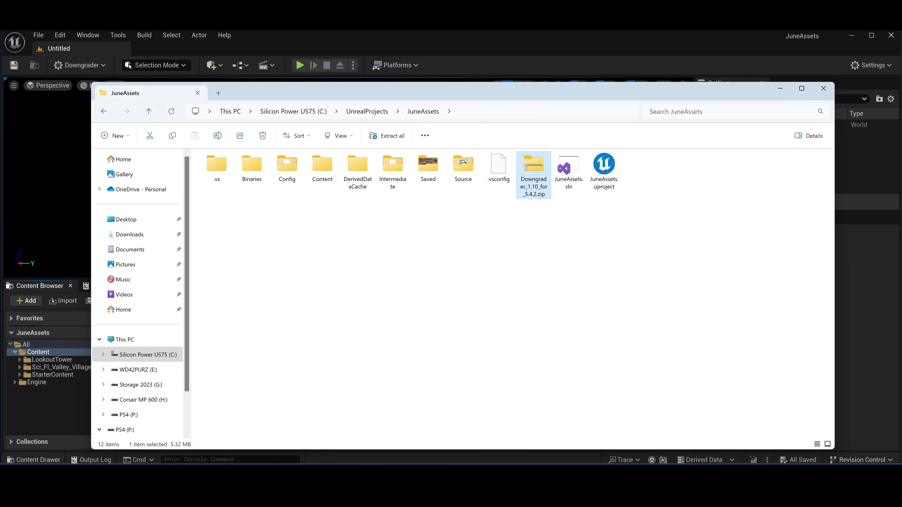
left_click(369, 437)
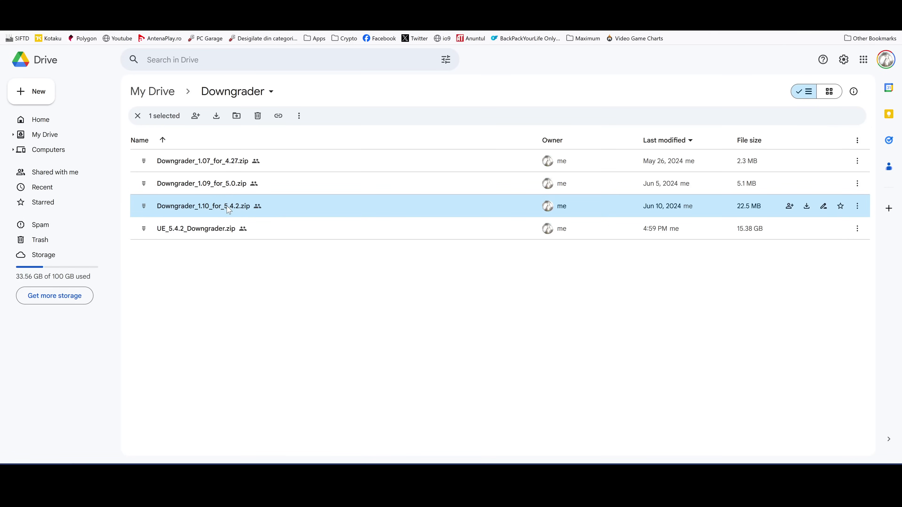
key("alt+Tab")
right_click(537, 168)
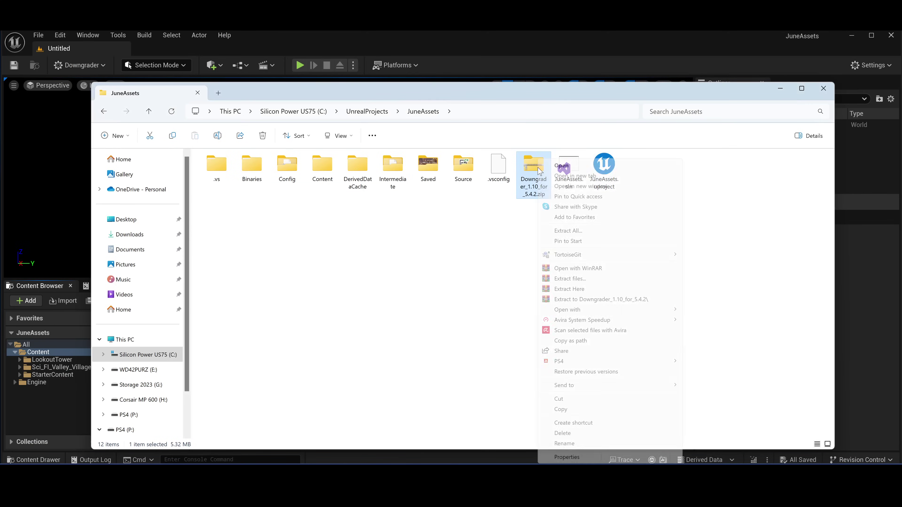
left_click(600, 299)
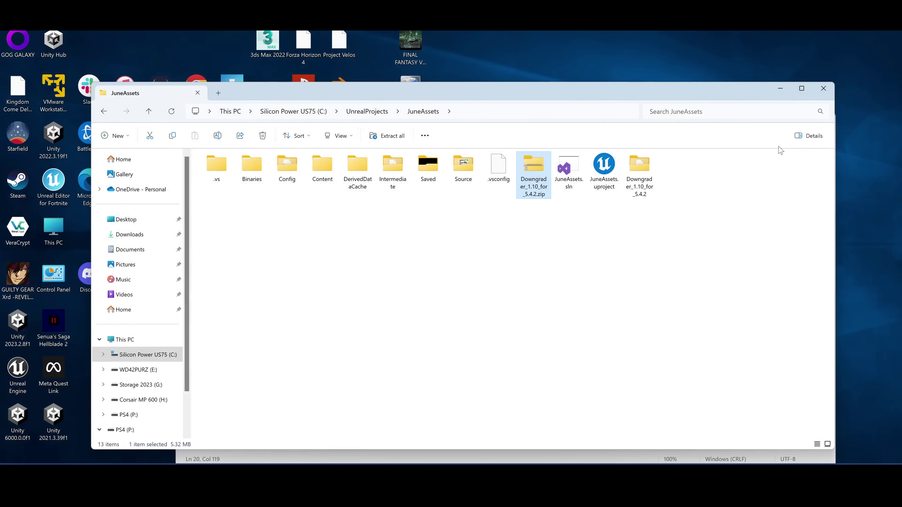
Rename the extracted Downgrader_1.10_for_5.4.2 folder to Downgrader.
left_click(639, 165)
key("F2")
key("Left")
key("Left")
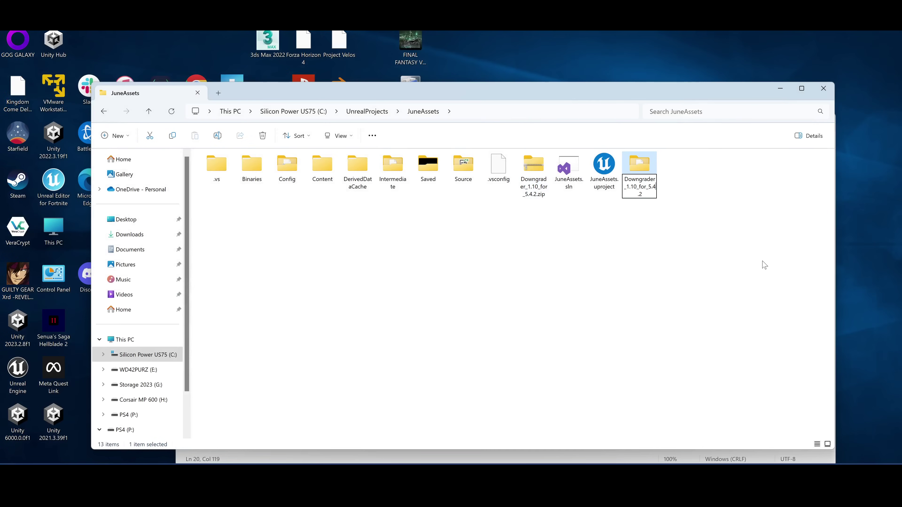
key("shift+End")
key("Up")
key("Home")
key("ctrl+shift+End")
key("BackSpace")
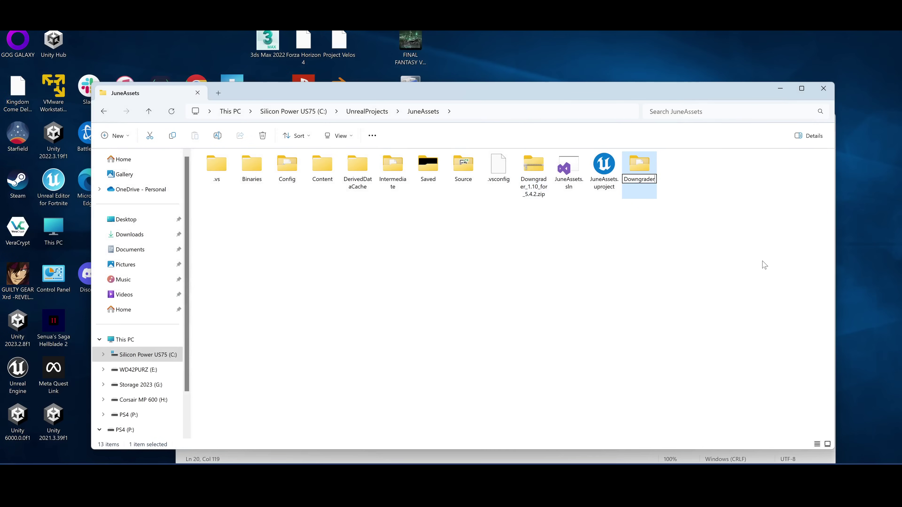
left_click(764, 265)
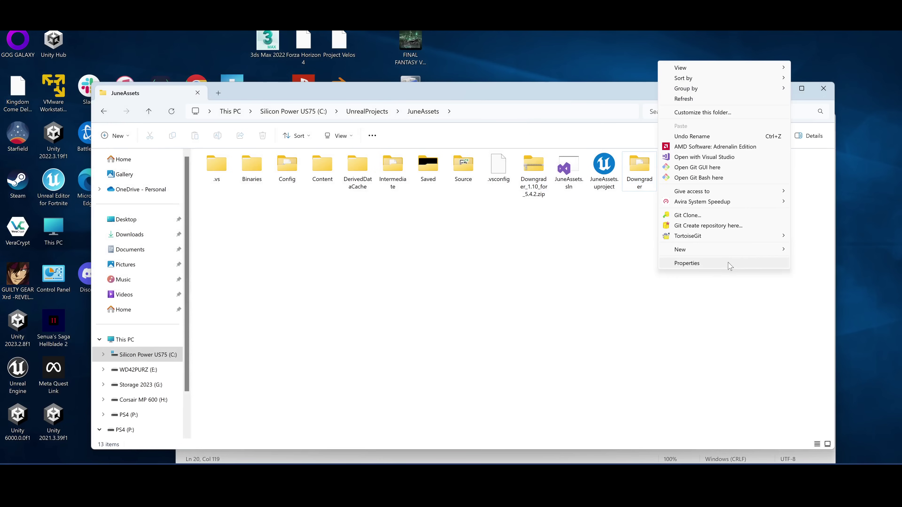
Create a Plugins folder in JuneAssets and move the Downgrader folder into it.
right_click(660, 274)
mouse_move(764, 257)
left_click(564, 253)
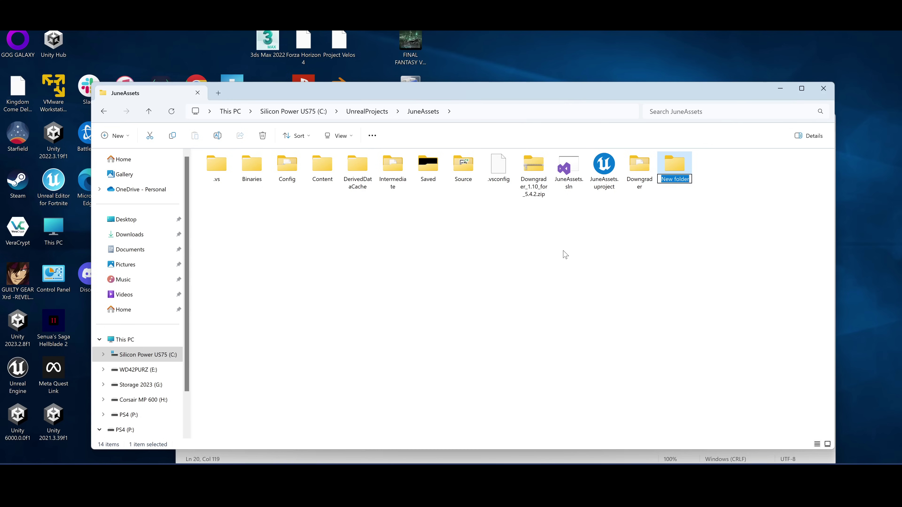
type("Plugins")
key("Return")
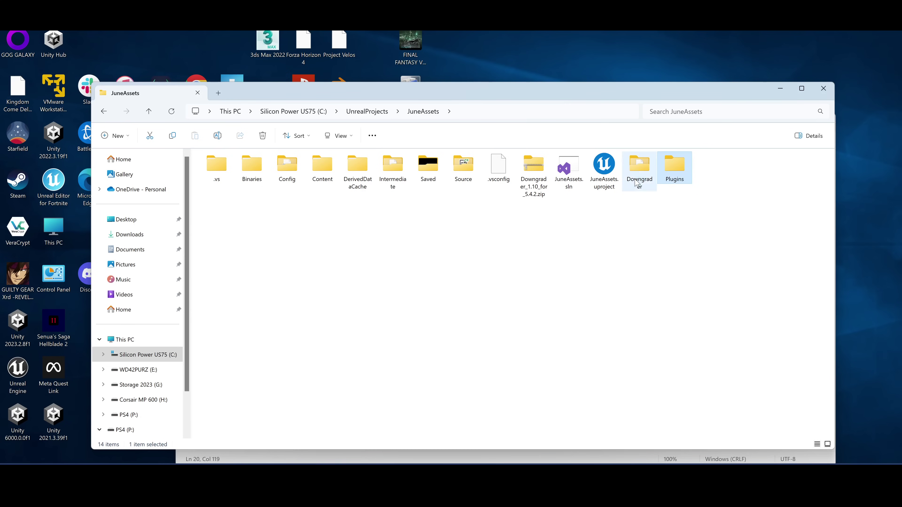
left_click_drag(638, 183, 674, 171)
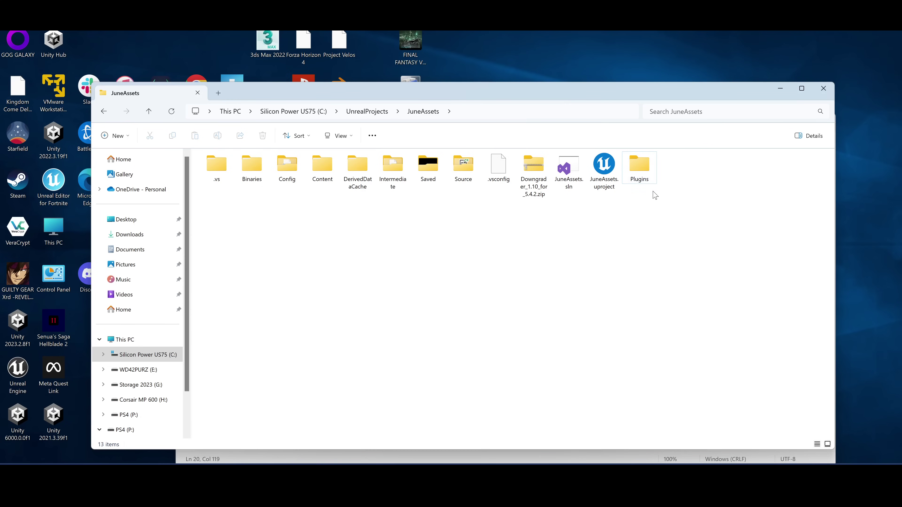
Check the contents of the Downgrader folder inside Plugins and open the JuneAssets.uproject project.
double_click(639, 169)
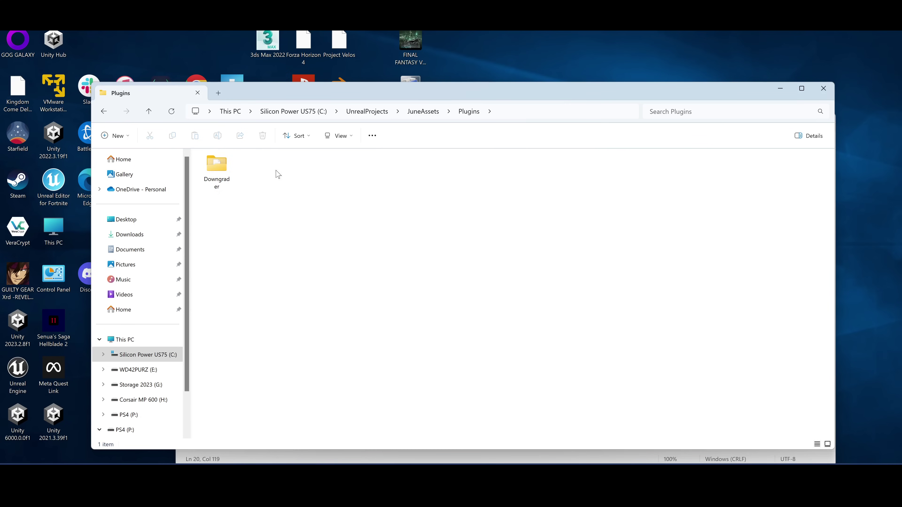
double_click(215, 171)
key("alt+Left")
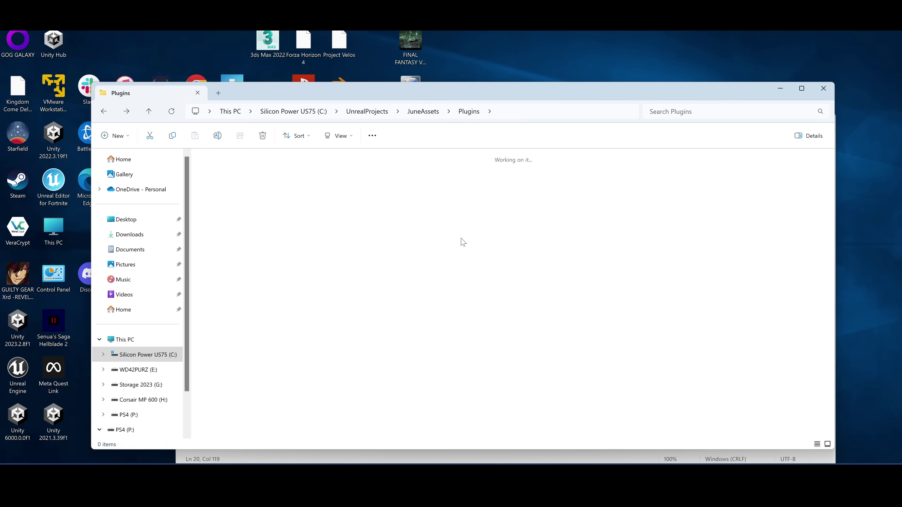
key("alt+Left")
double_click(639, 170)
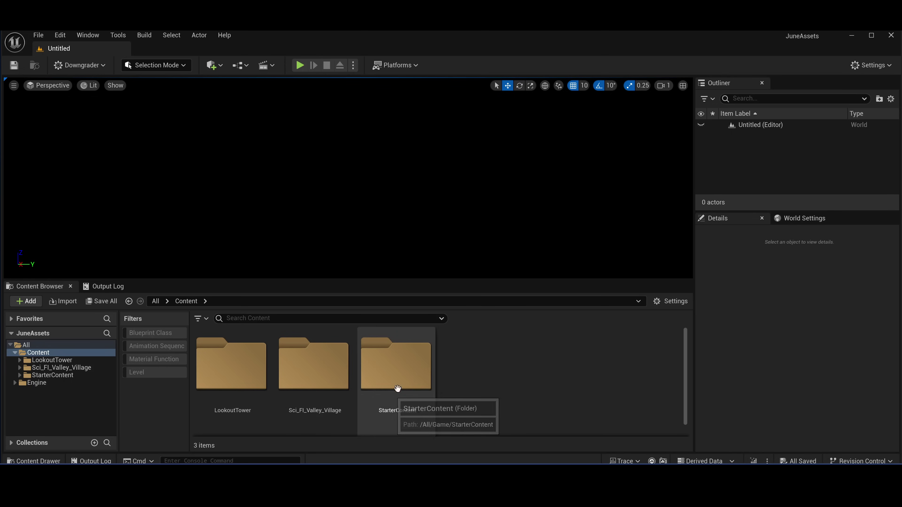
Downgrade the assets in the Sci_FI_Valley_Village folder with the Downgrader, using 4.27.2 as the target version.
left_click(329, 366)
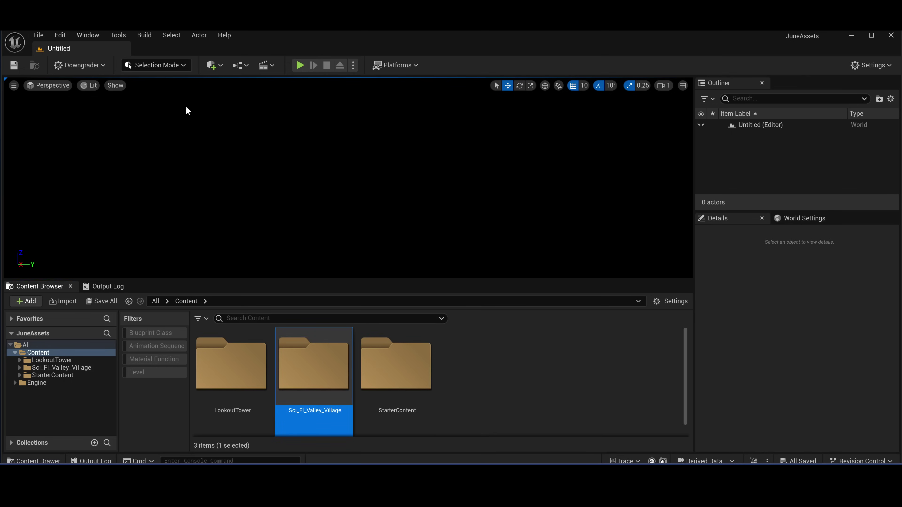
left_click(73, 68)
left_click(75, 80)
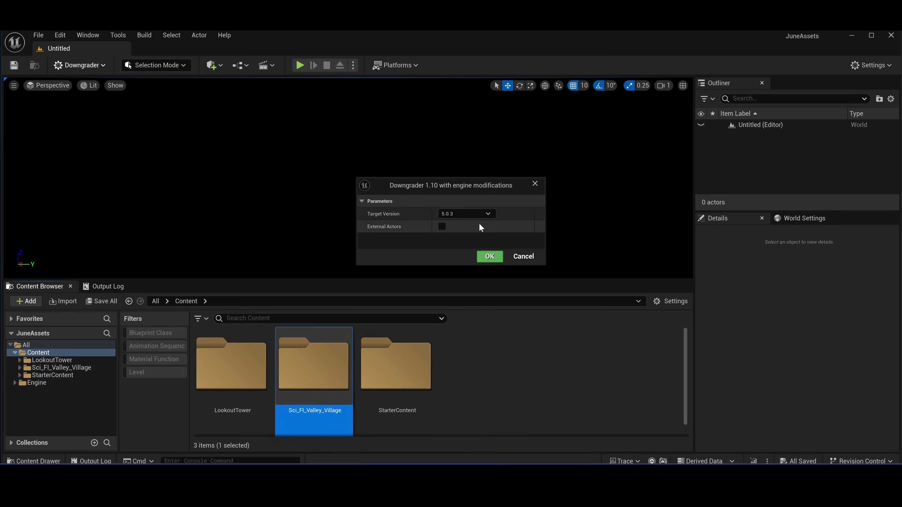
left_click(481, 213)
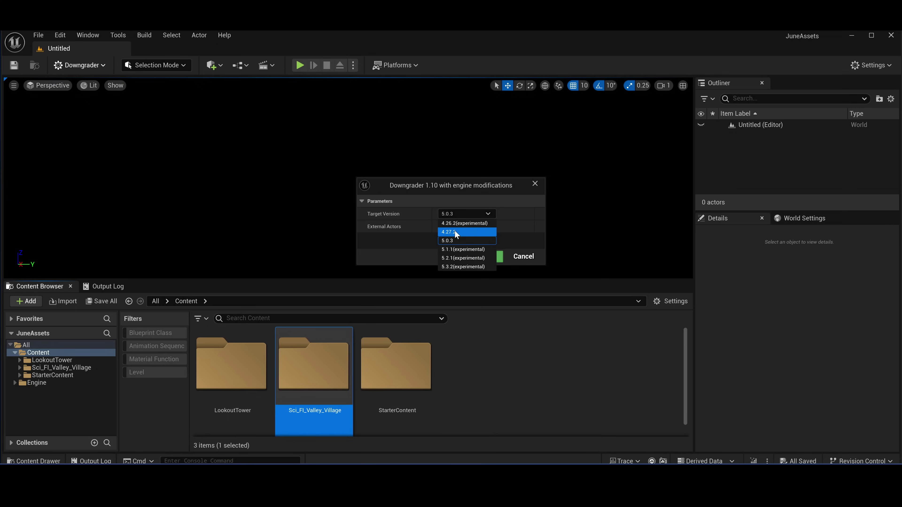
left_click(462, 232)
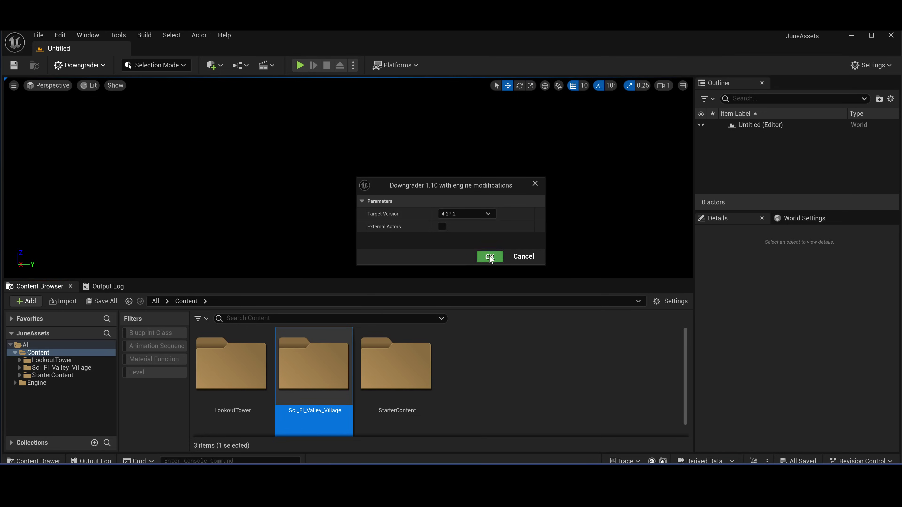
left_click(488, 257)
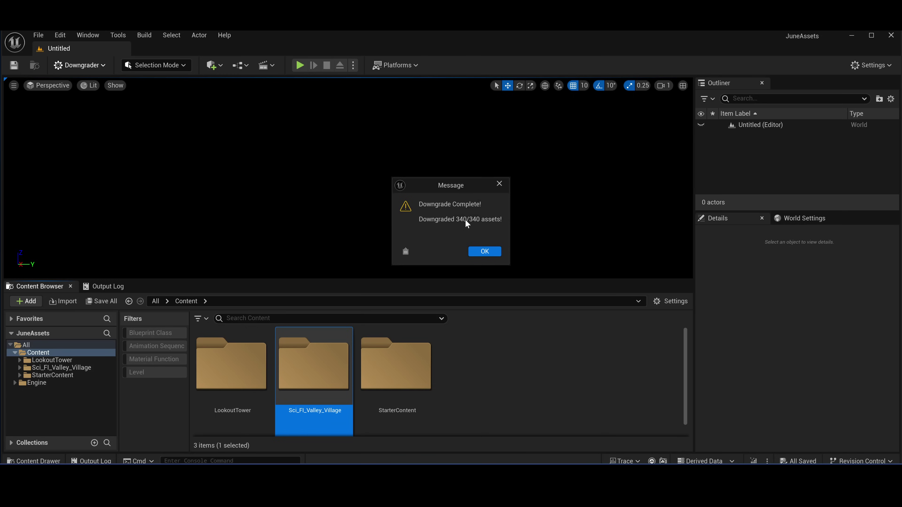
left_click(484, 251)
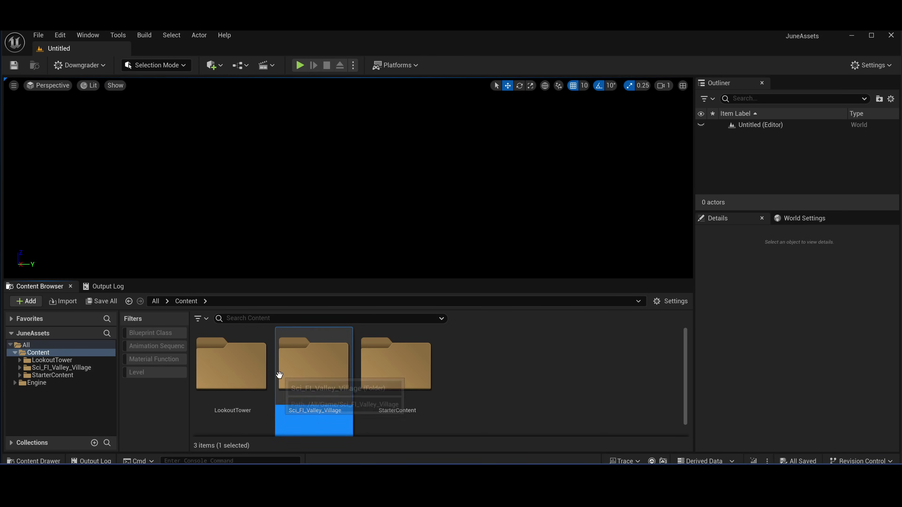
Copy the downgraded Sci_FI_Valley_Village folder from the JuneAssets content on disk into the Content folder of the Test4_27 project.
right_click(280, 375)
left_click(333, 201)
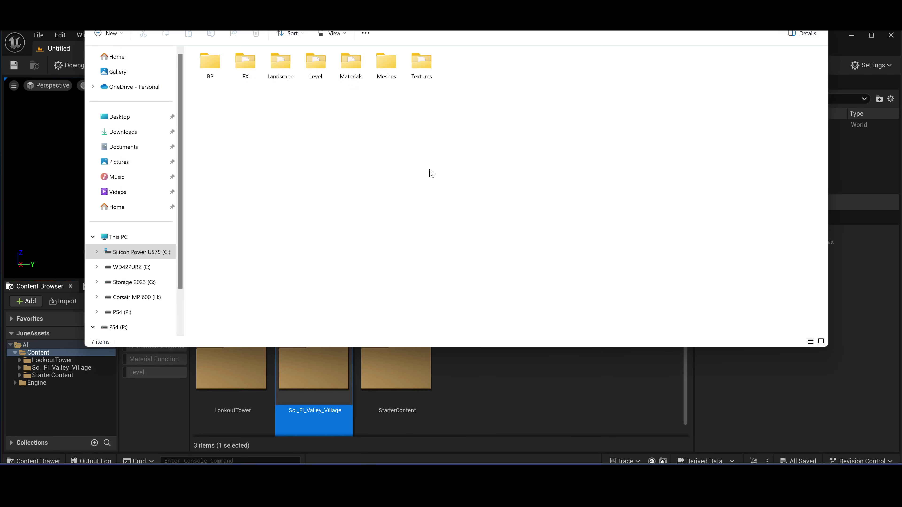
key("alt+Up")
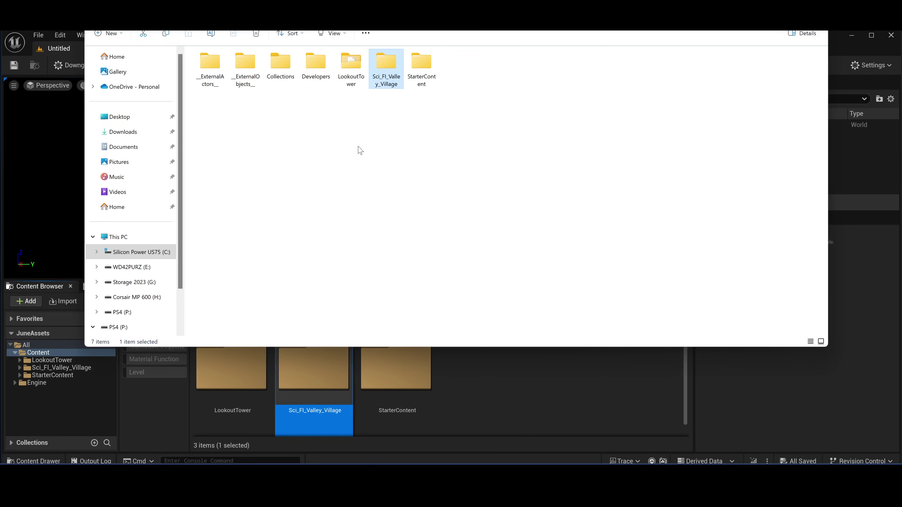
left_click(358, 147)
left_click(371, 81)
key("alt+Up")
key("alt+Up")
double_click(456, 61)
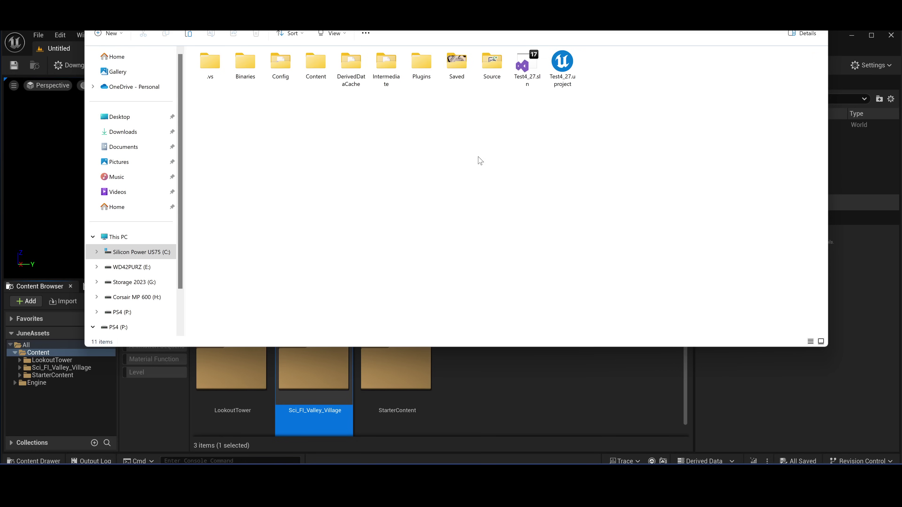
double_click(316, 63)
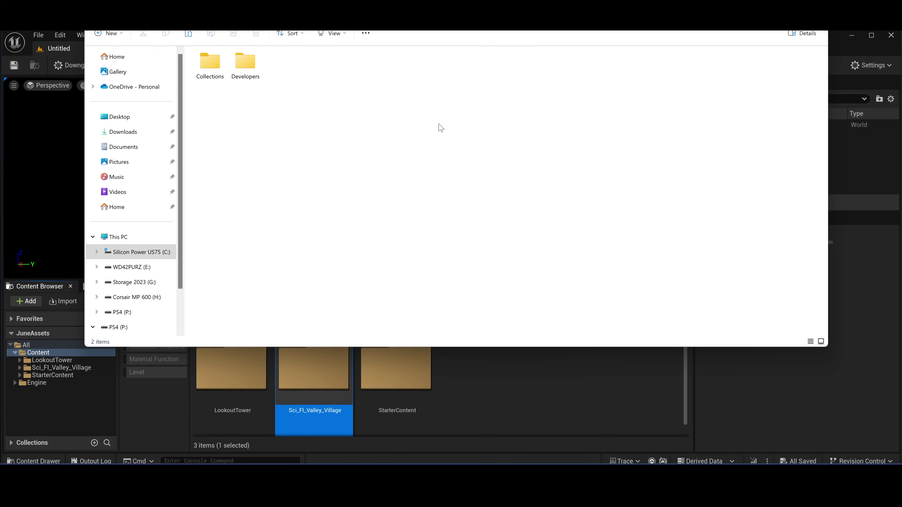
key("ctrl+v")
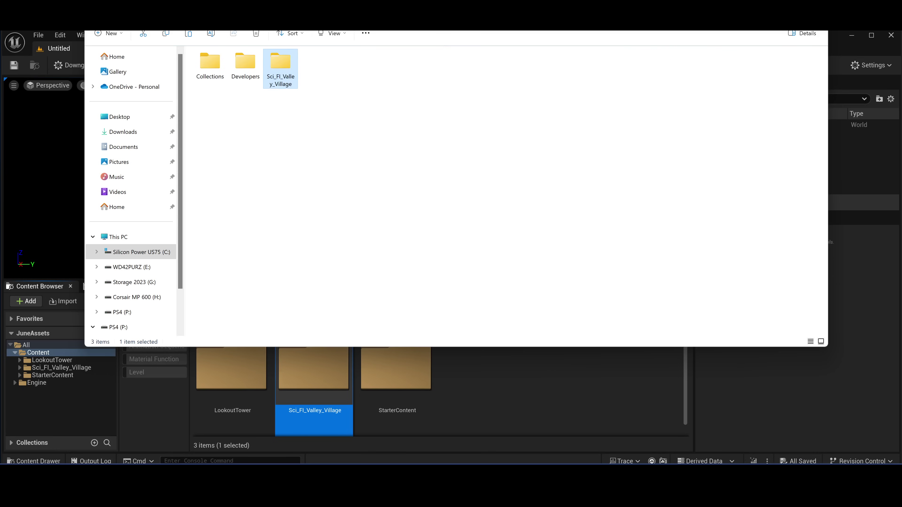
Open Test4_27.uproject and load L_showcase_level from the Level folder of Sci_FI_Valley_Village.
key("alt+Up")
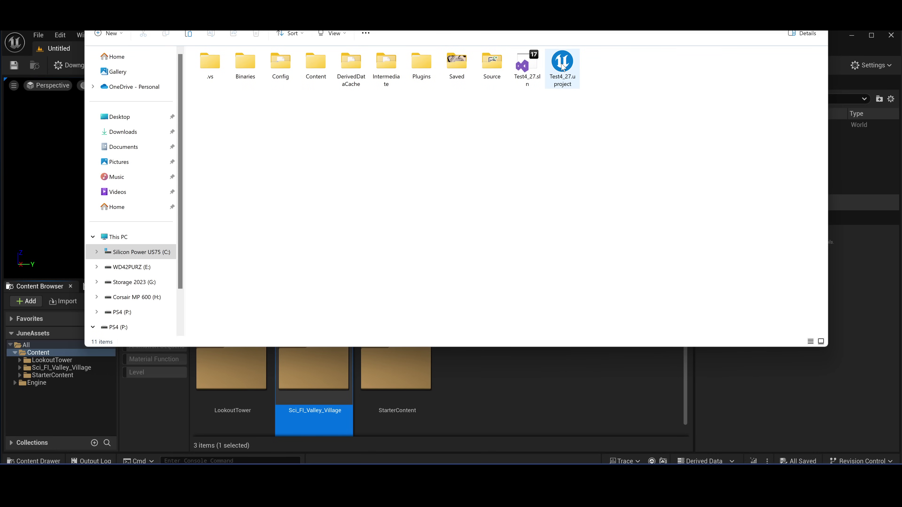
double_click(562, 67)
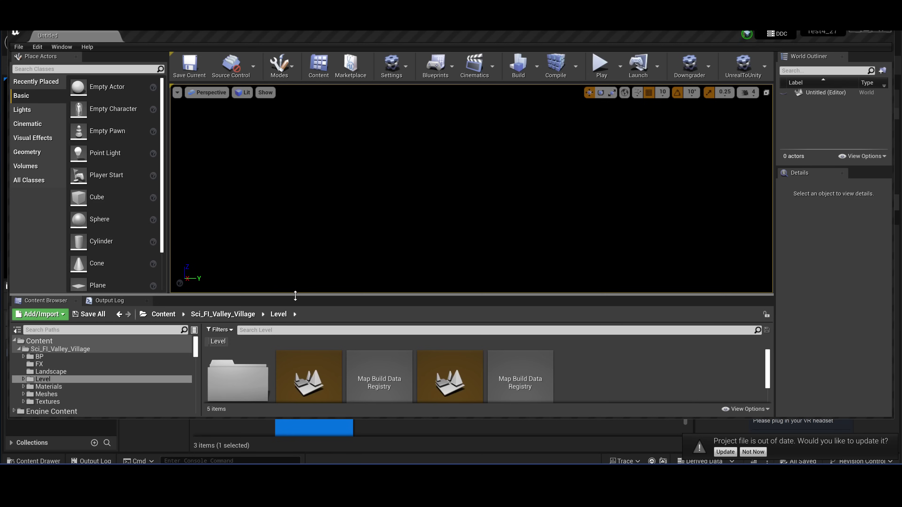
left_click_drag(295, 298, 293, 270)
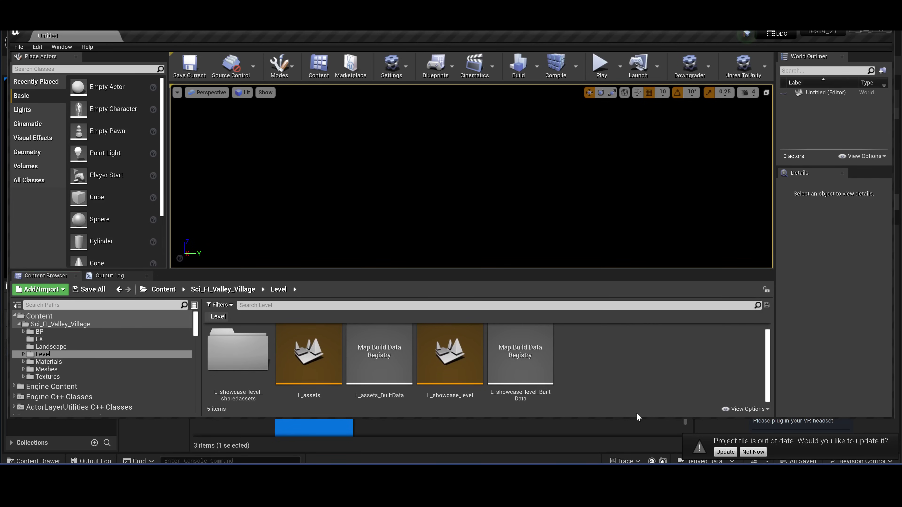
left_click(450, 359)
double_click(464, 355)
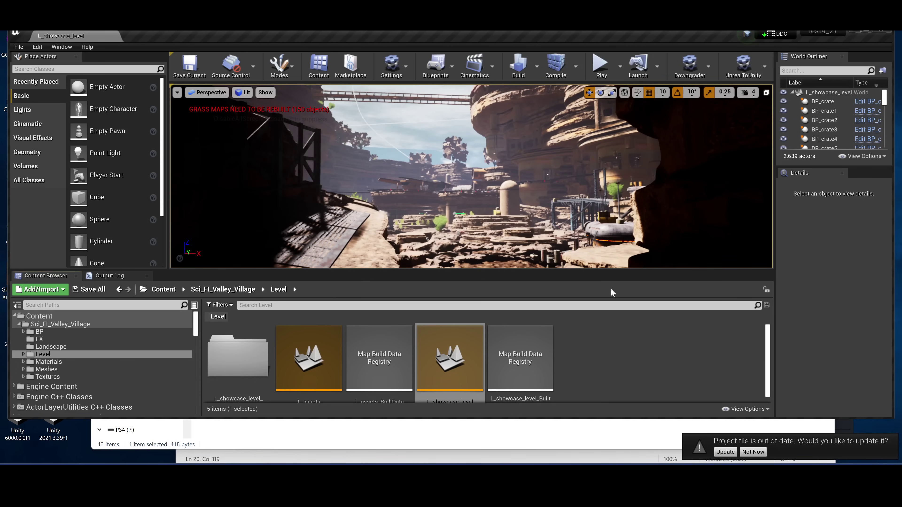
Inspect the black ground in L_showcase_level and repair it with the Downgrader's FixLandscape command.
right_click_drag(520, 214, 582, 254)
key("w")
key("w")
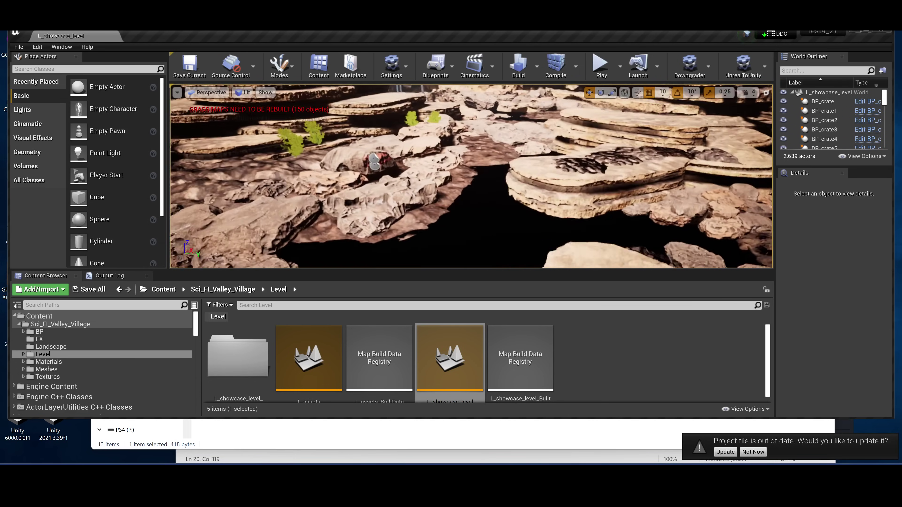
right_click_drag(502, 254, 497, 266)
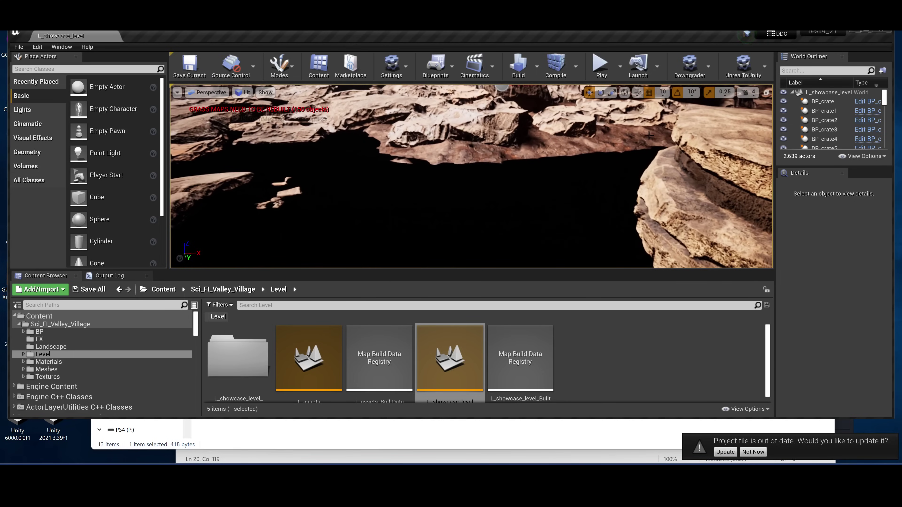
left_click(701, 71)
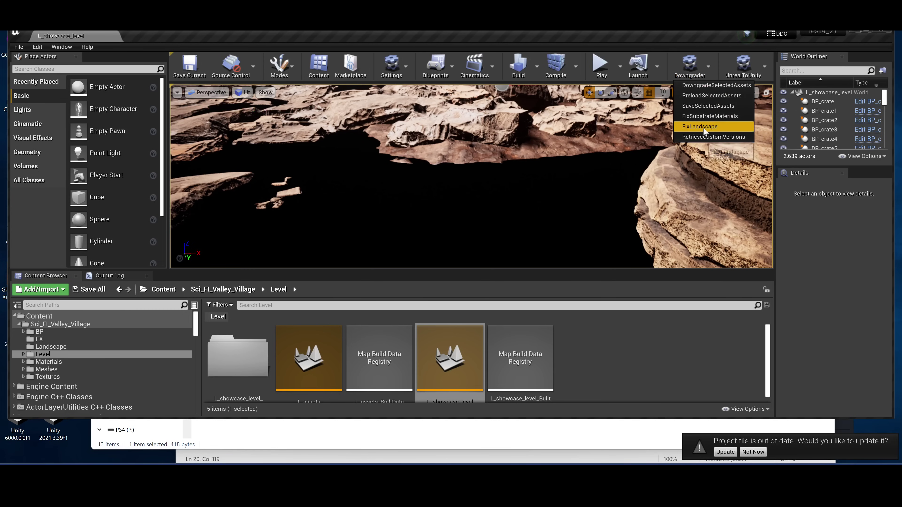
left_click(711, 126)
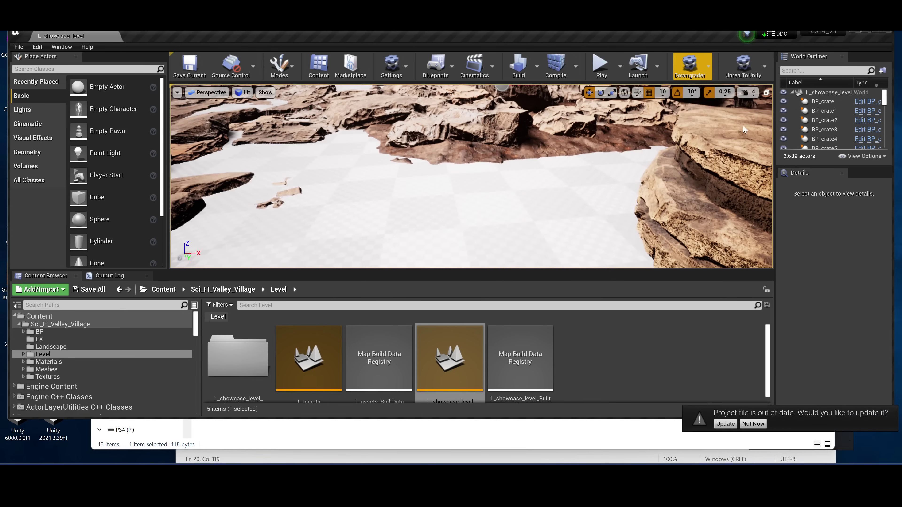
Switch to Foliage mode, select the SM_tree foliage type and open its static mesh for editing.
right_click_drag(478, 165, 479, 99)
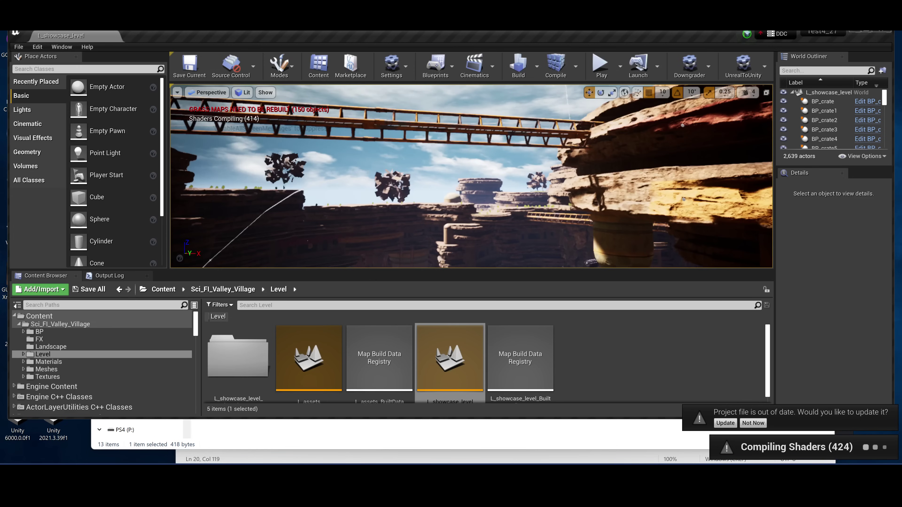
right_click_drag(388, 181, 387, 186)
key("w")
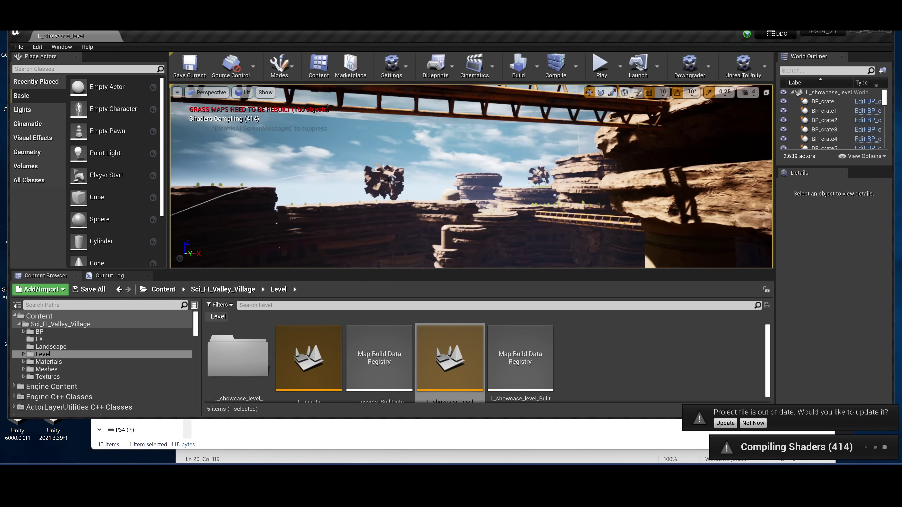
left_click(279, 66)
left_click(277, 118)
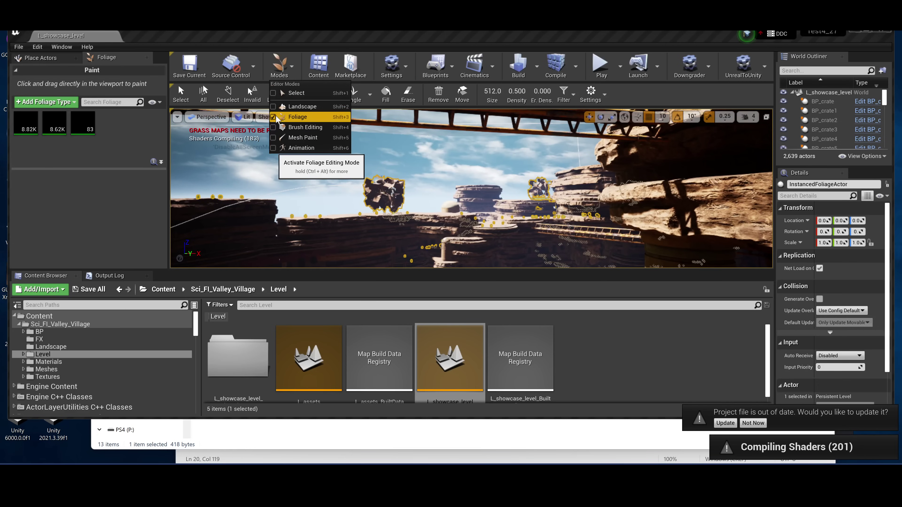
left_click(82, 152)
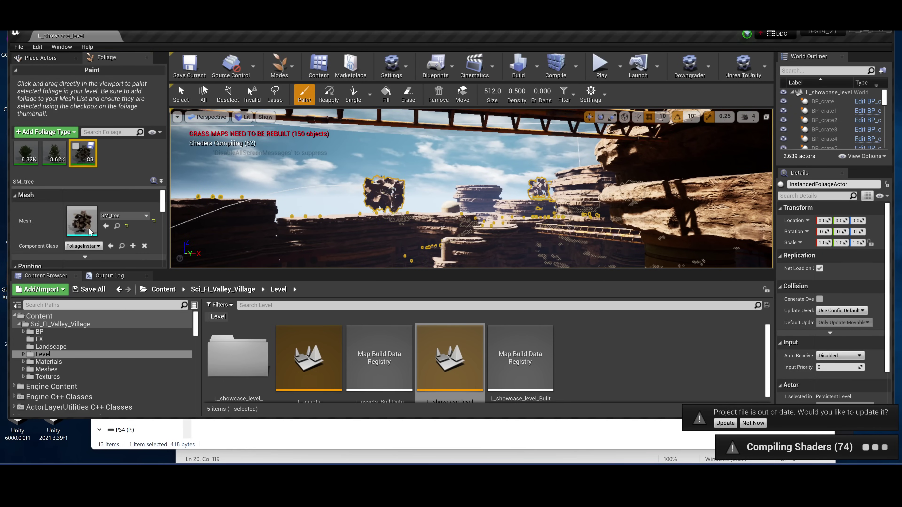
double_click(90, 231)
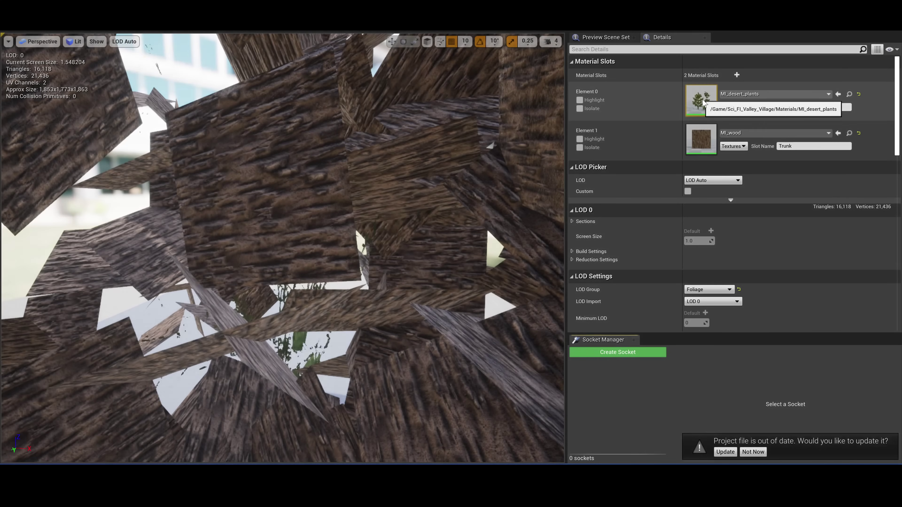
Swap SM_tree's material slots, assigning MI_wood to Element 0 and MI_desert_plants to Element 1.
right_click(703, 103)
left_click(719, 107)
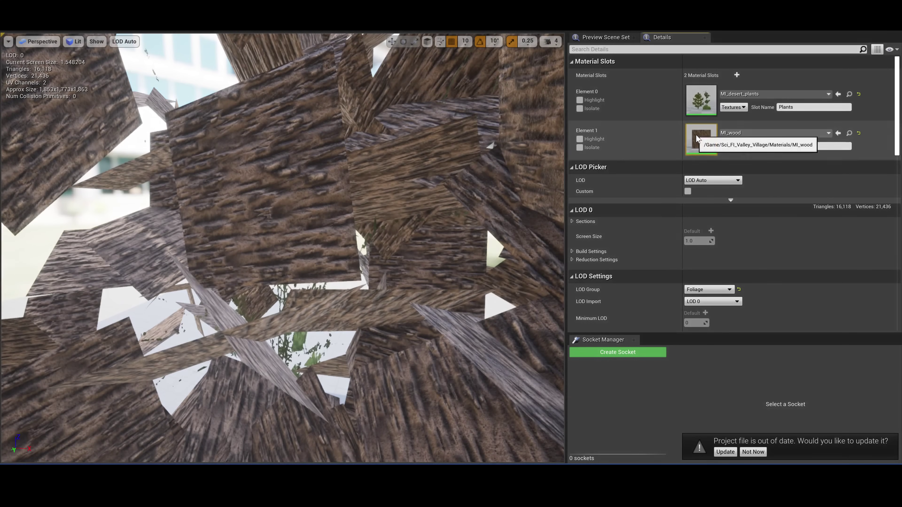
right_click(698, 137)
left_click(722, 150)
left_click(747, 95)
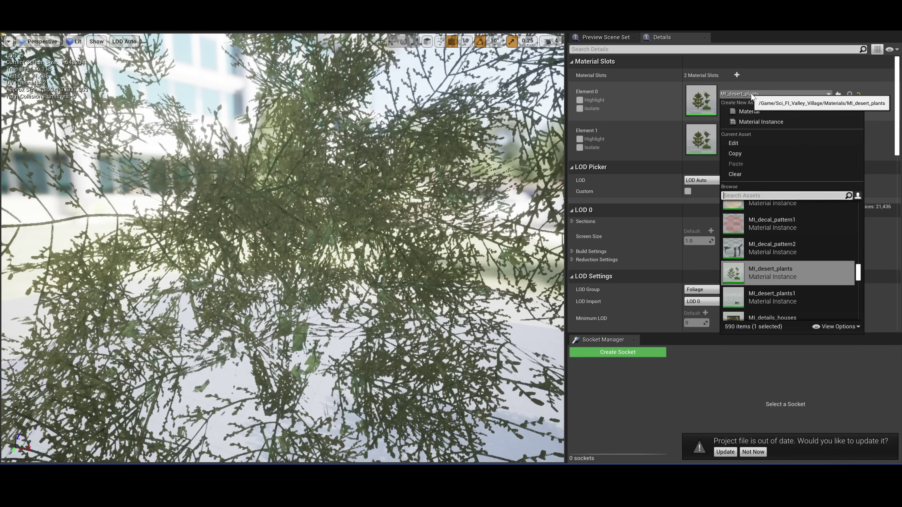
type("mi_wo")
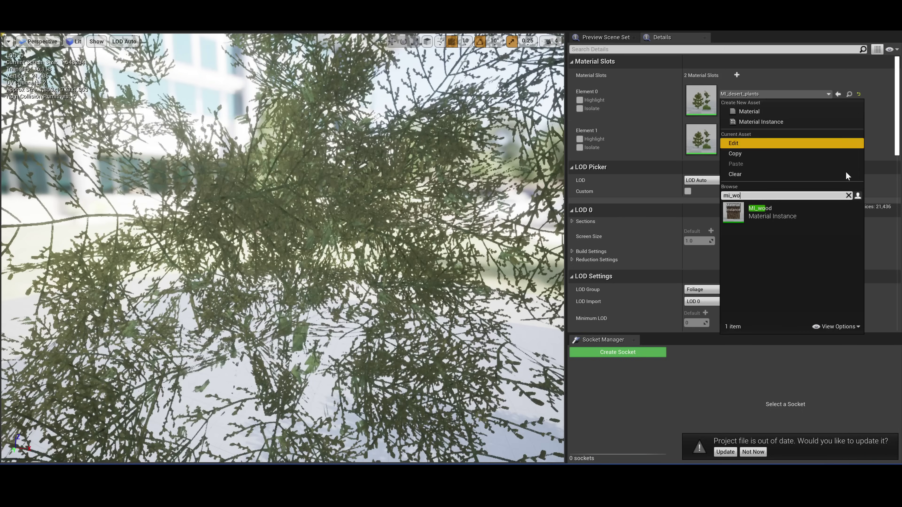
left_click(781, 213)
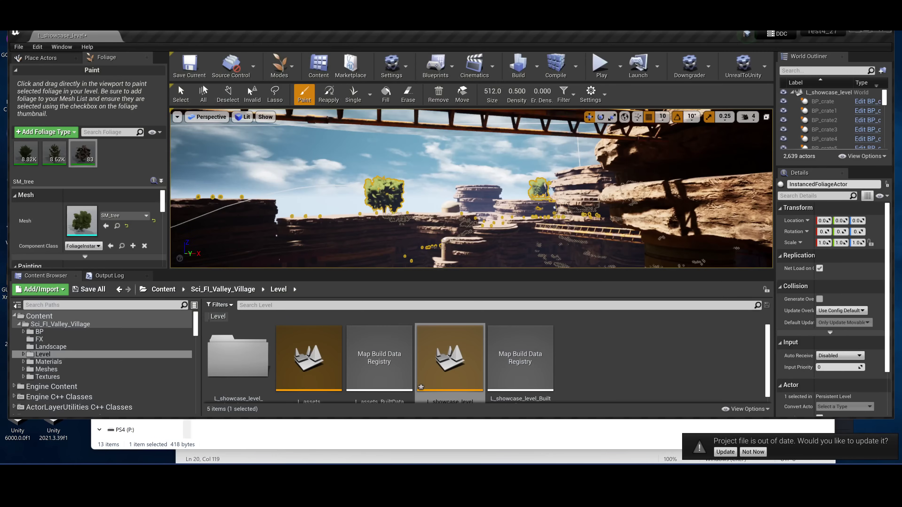
View the corrected trees across the valley and return the level editor to Select mode.
mouse_move(471, 188)
right_mouse_down()
mouse_move(448, 185)
mouse_move(465, 213)
mouse_move(472, 206)
right_mouse_up()
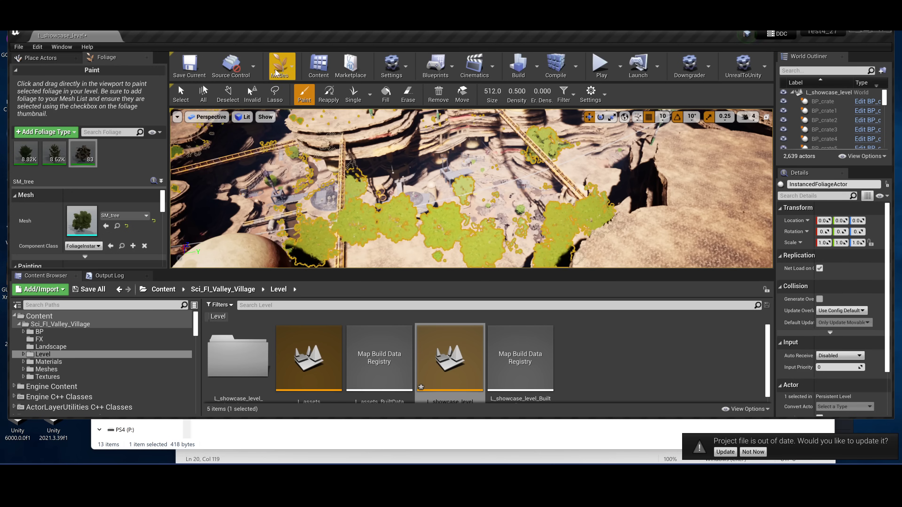
left_click(290, 66)
left_click(290, 94)
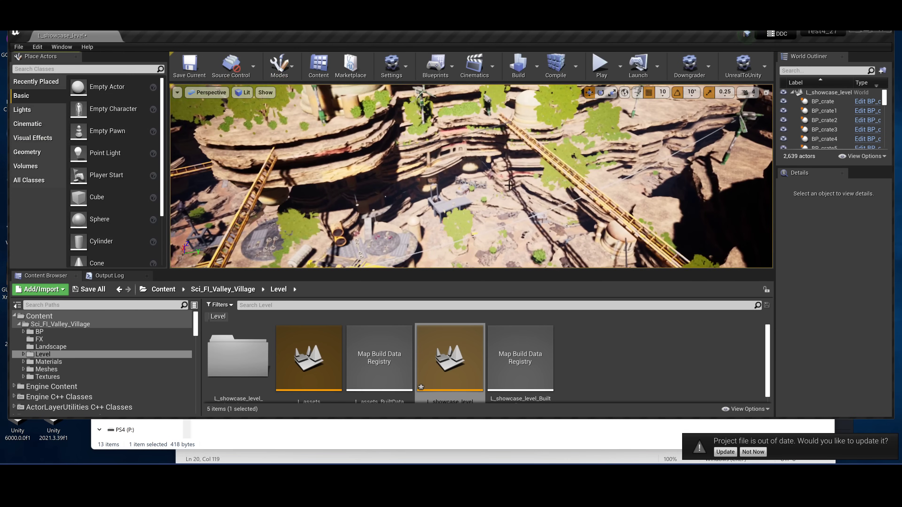